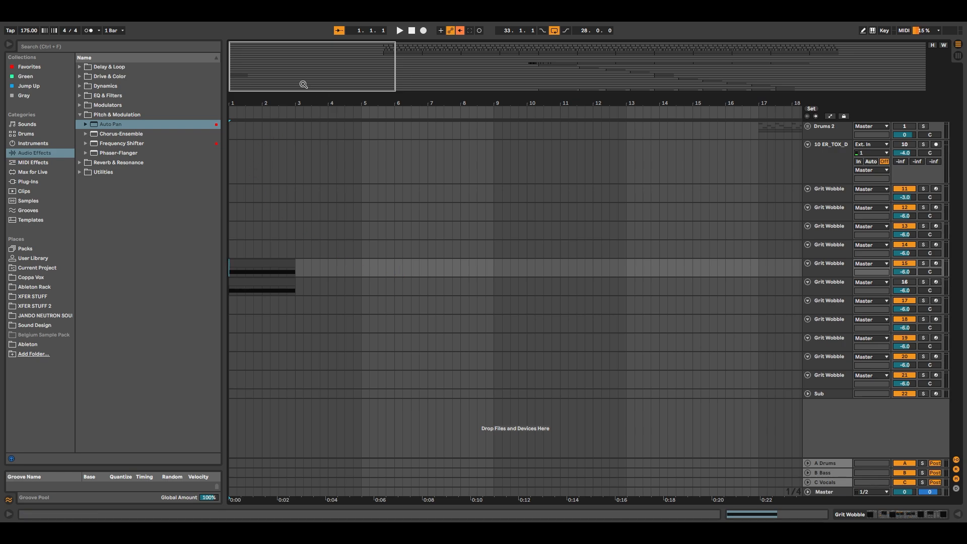
# - Play back the Grit Wobble bass clip at the start of the arrangement
pyautogui.press('space')
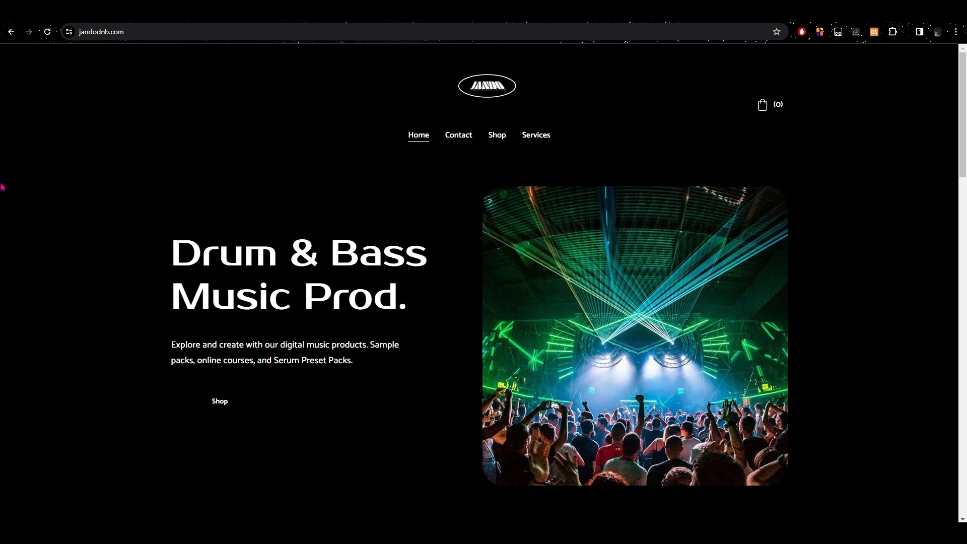
# - Browse the jandodnb.com home page and look through the products on all three shop pages
pyautogui.scroll(-9, 253, 221)
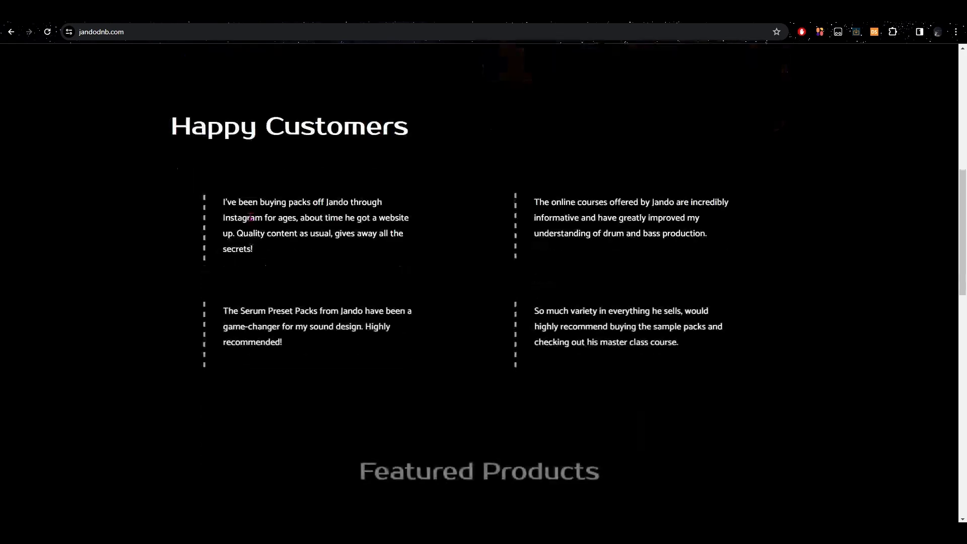
pyautogui.scroll(1, 250, 215)
pyautogui.scroll(8, 250, 215)
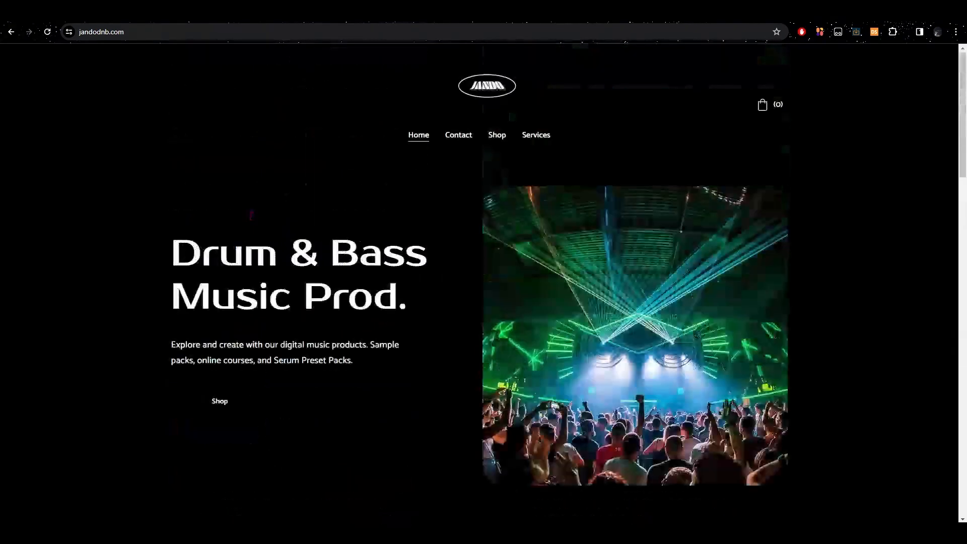
pyautogui.click(497, 135)
pyautogui.scroll(-3, 453, 280)
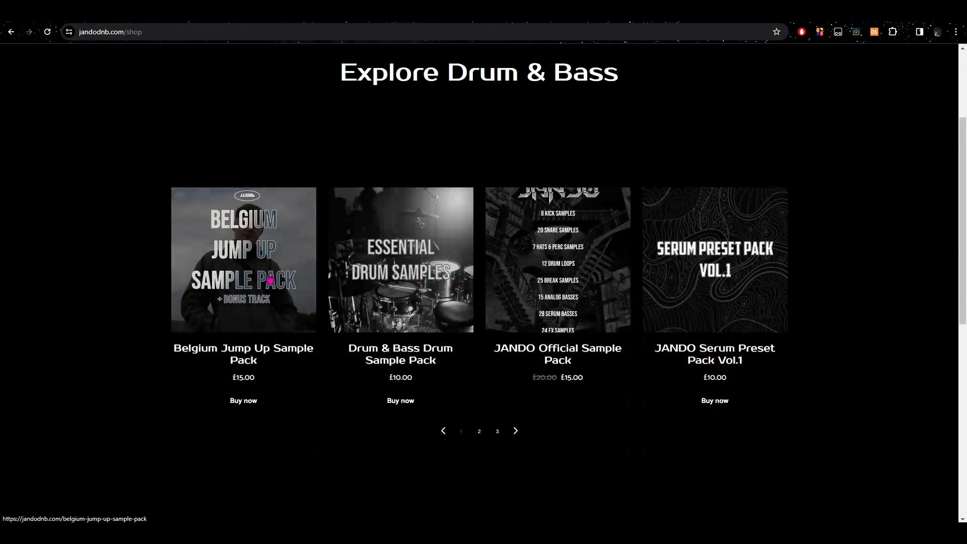
pyautogui.click(515, 431)
pyautogui.click(515, 431)
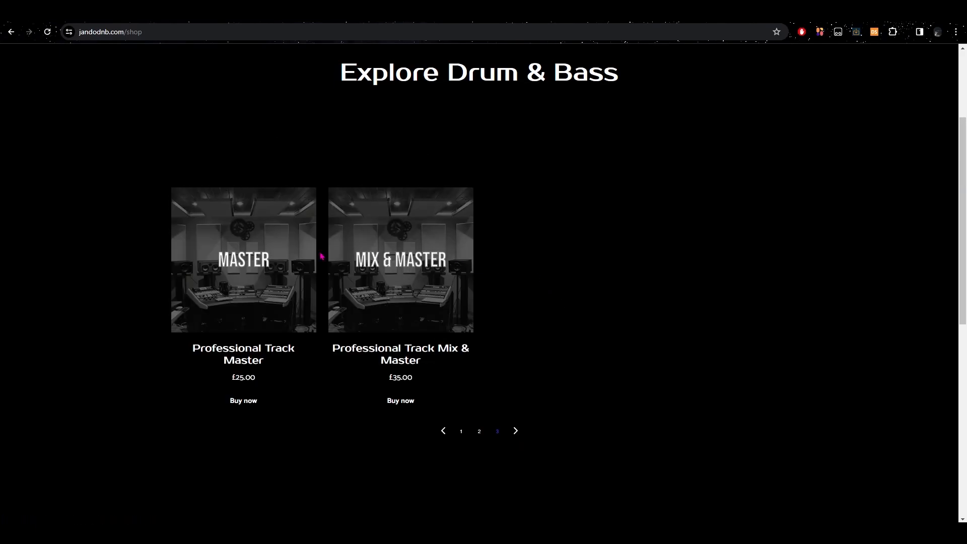
pyautogui.scroll(3, 416, 302)
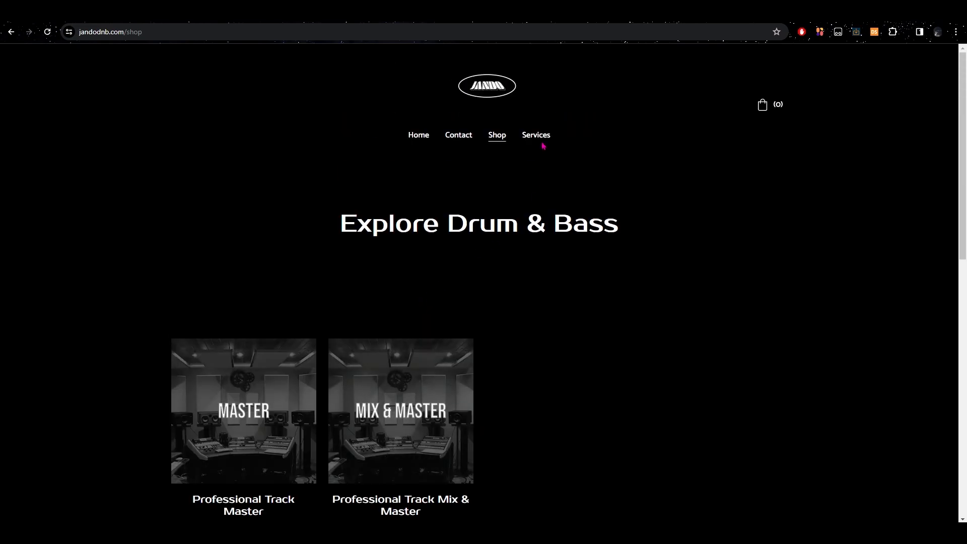
# - Examine the mix and mastering offers on the website's Services page
pyautogui.click(536, 135)
pyautogui.scroll(-3, 467, 286)
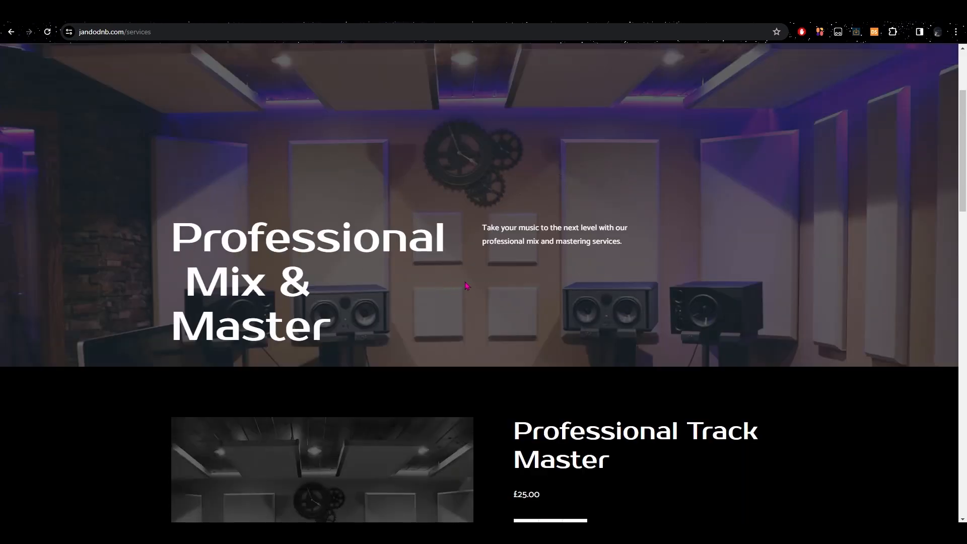
pyautogui.scroll(-15, 403, 257)
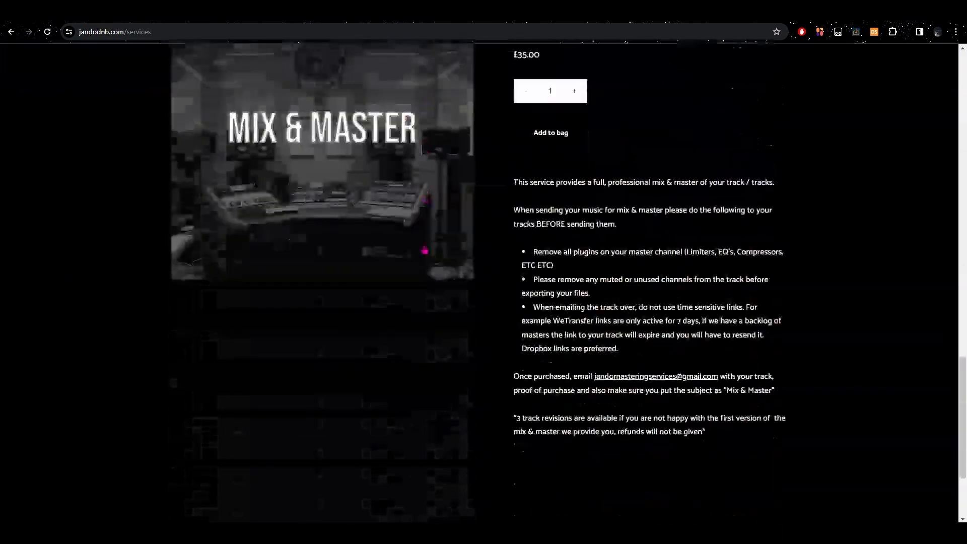
pyautogui.scroll(15, 425, 249)
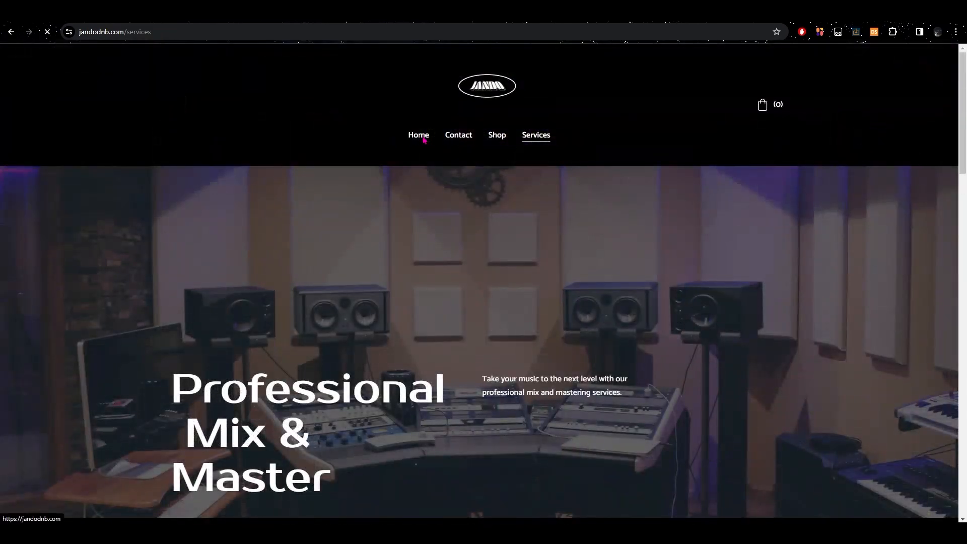
# - Return to the website's home page and look over its customer reviews and featured products
pyautogui.click(422, 139)
pyautogui.scroll(-7, 468, 179)
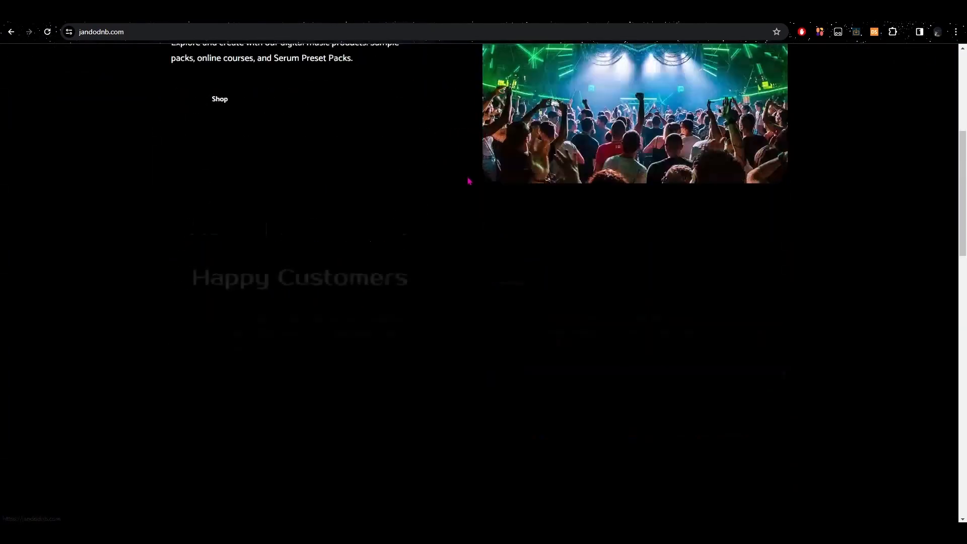
pyautogui.scroll(-6, 464, 172)
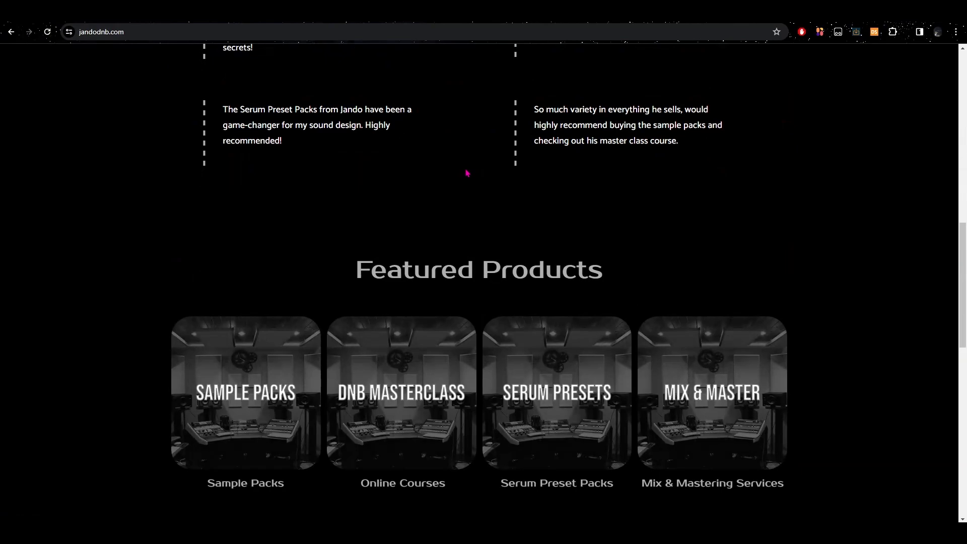
pyautogui.scroll(10, 467, 176)
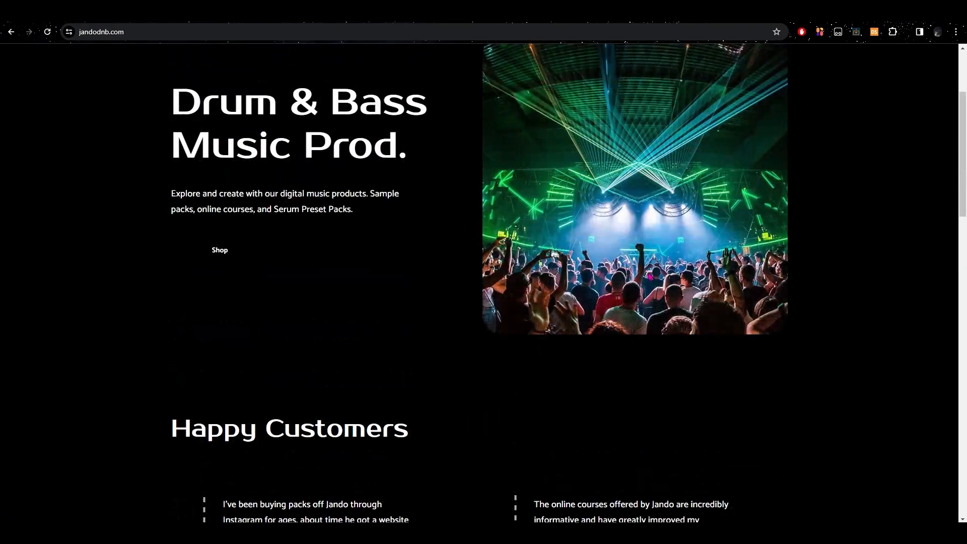
pyautogui.scroll(3, 433, 215)
pyautogui.scroll(-1, 434, 215)
pyautogui.scroll(1, 433, 207)
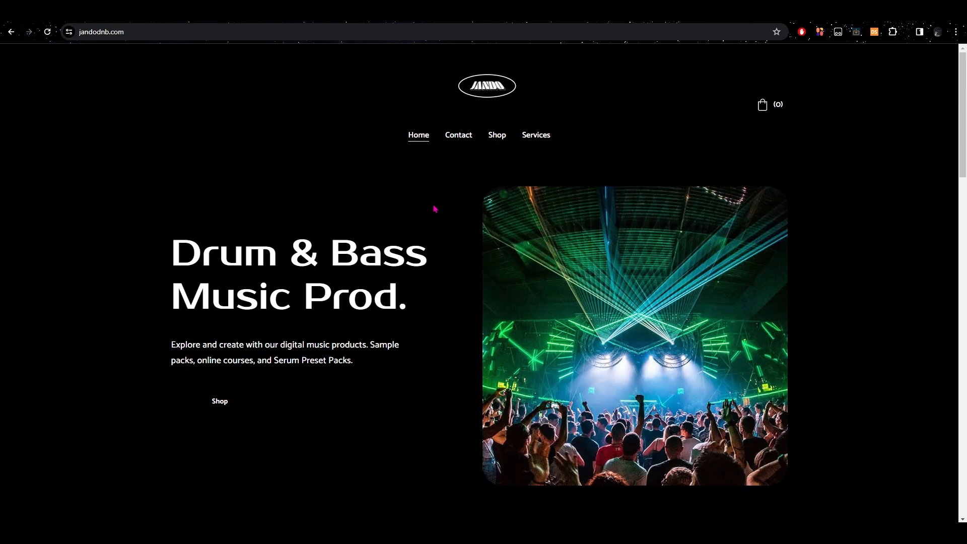
# - Switch to Ableton Live, show the Serum plug-in of the Grit Wobble track, and enable Osc B, the sub oscillator and the filter
pyautogui.hotkey('alt', 'Tab')
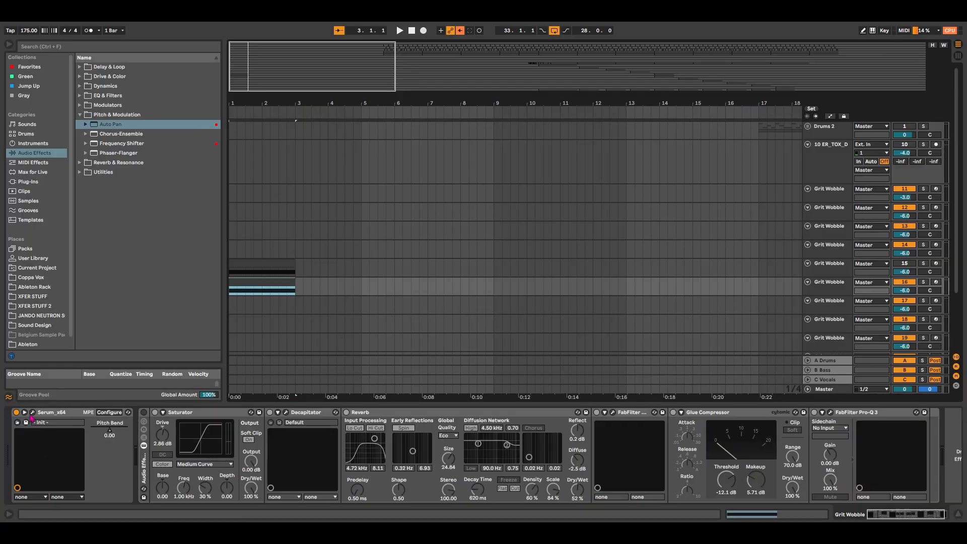
pyautogui.click(32, 412)
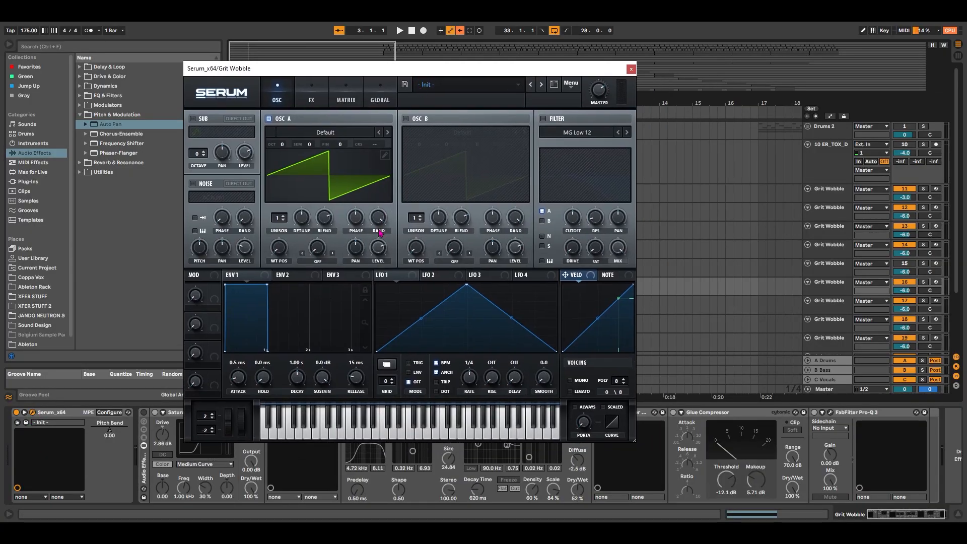
pyautogui.click(406, 119)
pyautogui.click(193, 119)
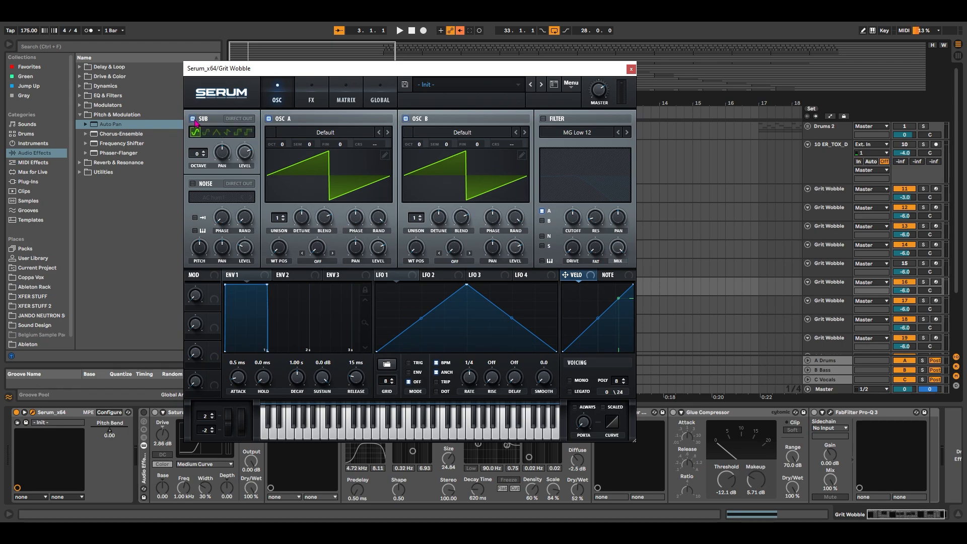
pyautogui.click(543, 119)
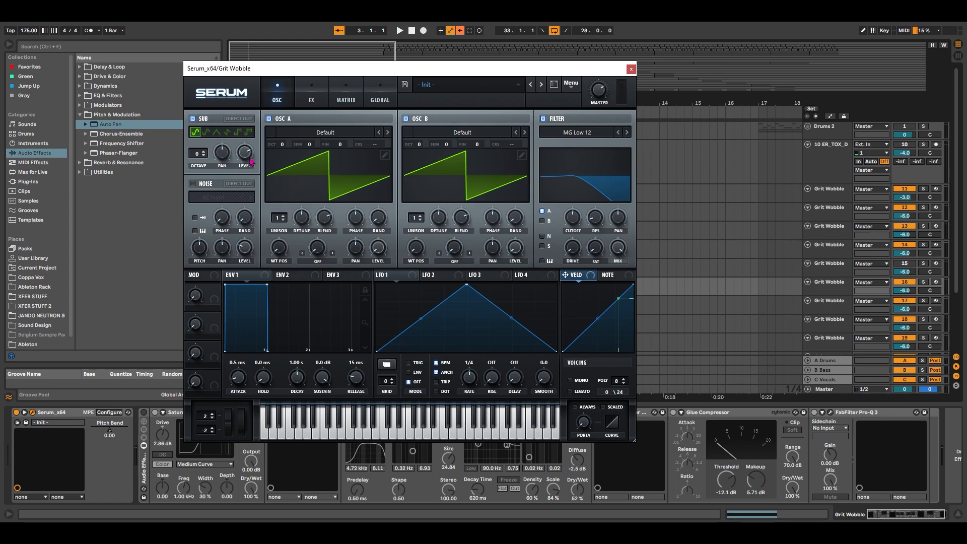
# - Set the sub oscillator to a triangle wave at octave -1, and tune Osc A to octave -4 and Osc B to +4
pyautogui.click(198, 157)
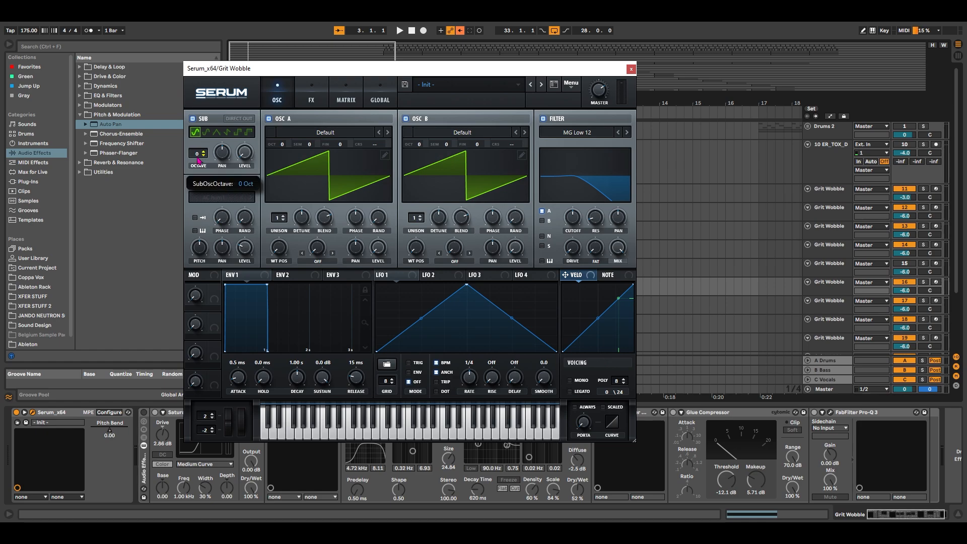
pyautogui.click(217, 133)
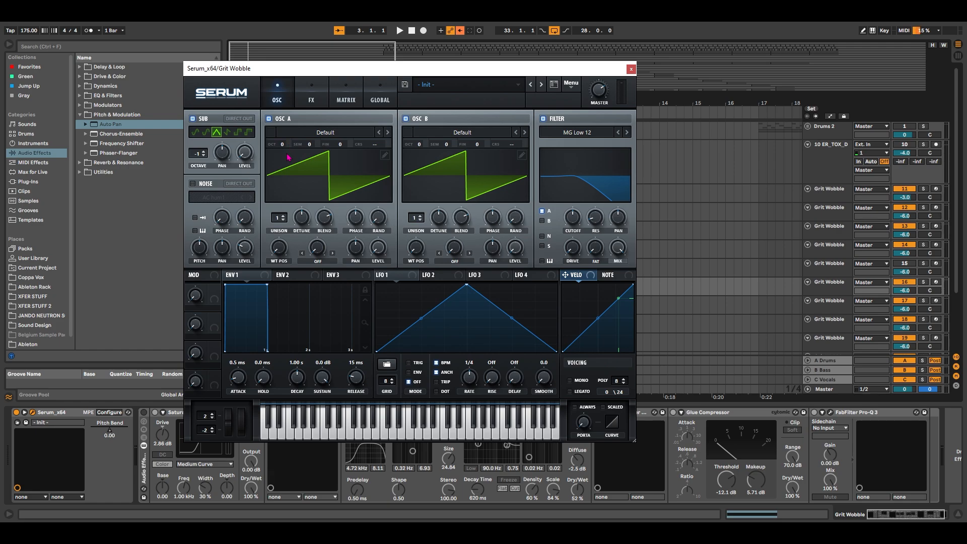
pyautogui.moveTo(285, 147); pyautogui.dragTo(290, 159)
pyautogui.moveTo(422, 148); pyautogui.dragTo(424, 136)
# - Load the Analog wavetable Basic Shapes into Osc A and Osc B, and set Osc A's warp mode to FM (From B)
pyautogui.click(303, 133)
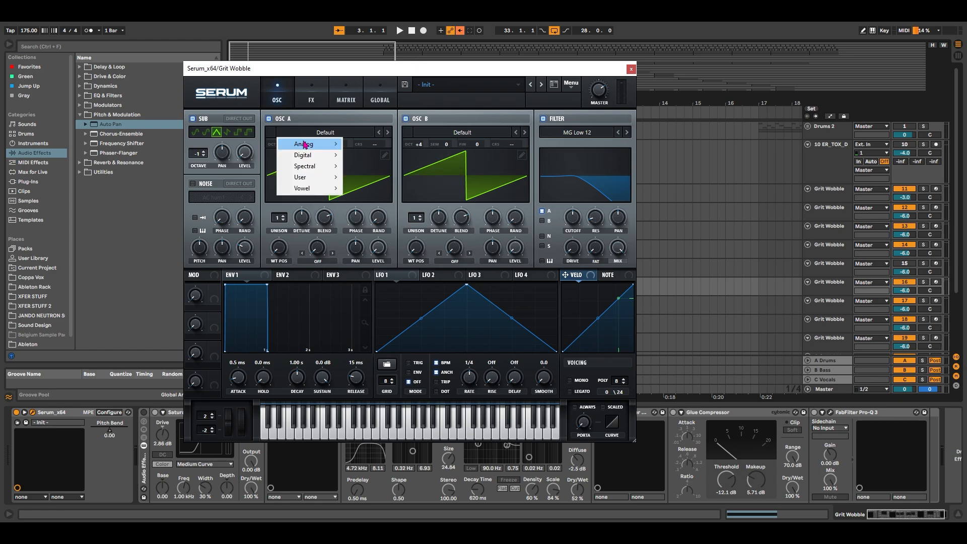
pyautogui.moveTo(305, 144)
pyautogui.click(362, 196)
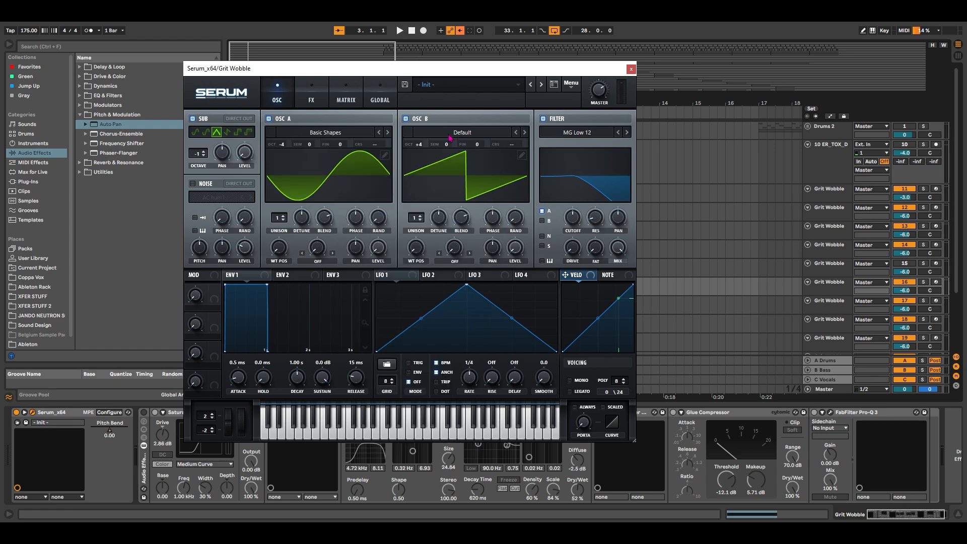
pyautogui.click(450, 137)
pyautogui.moveTo(459, 147)
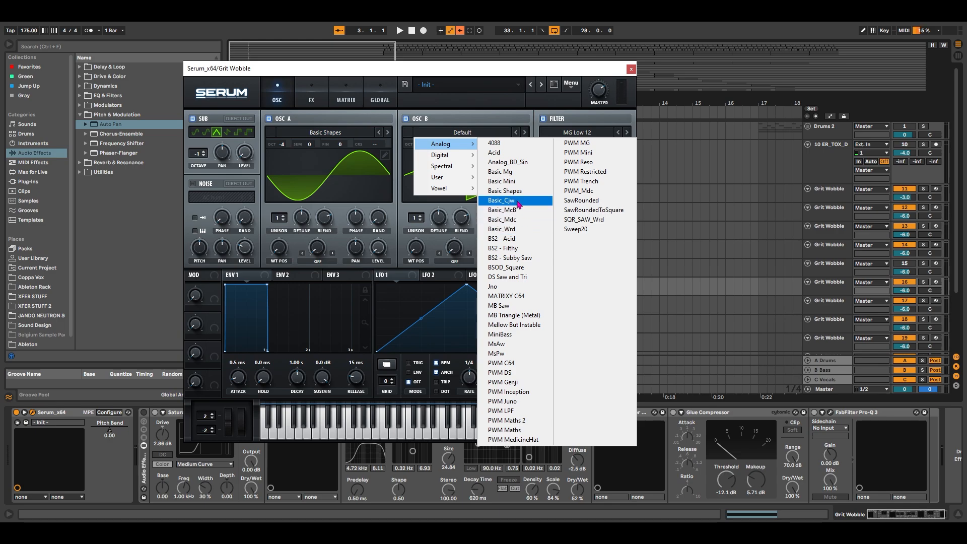
pyautogui.click(504, 191)
pyautogui.click(325, 262)
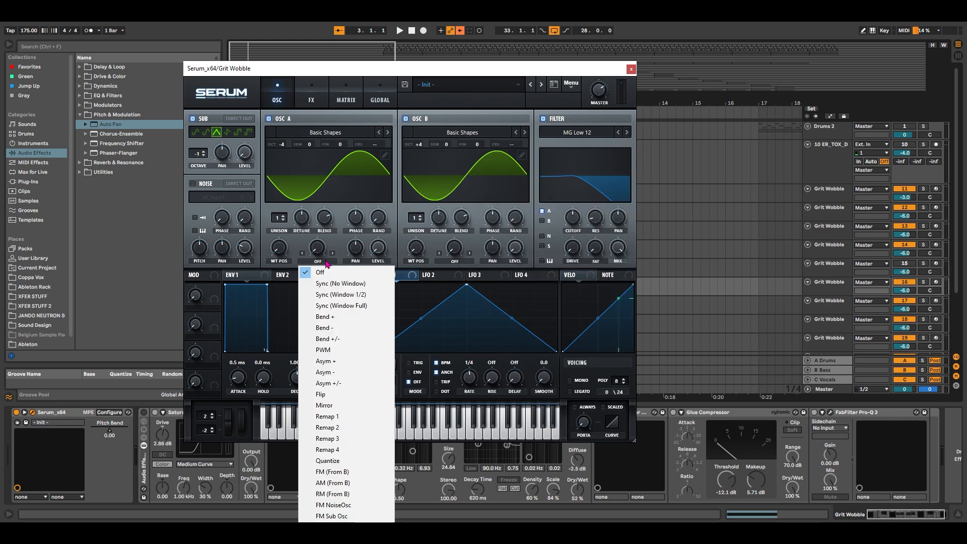
pyautogui.click(358, 472)
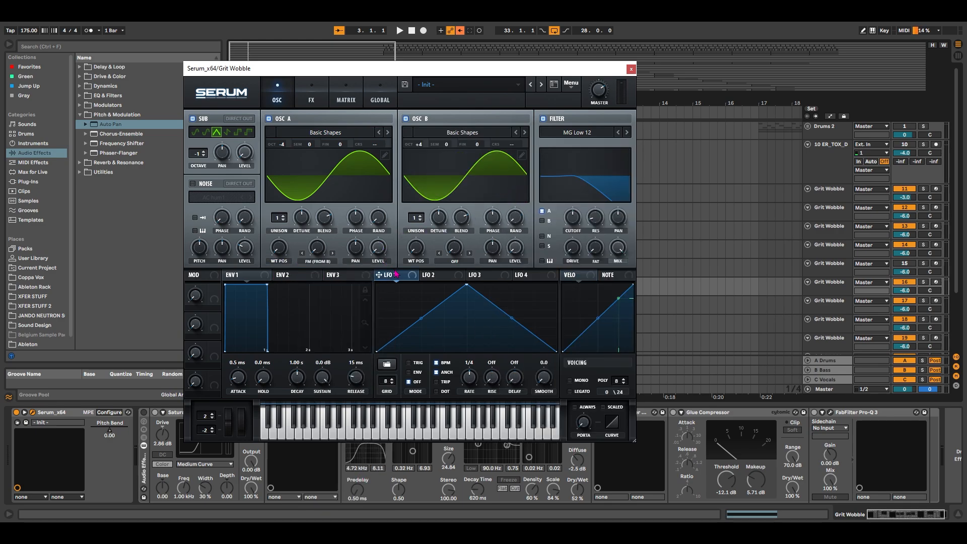
# - Assign LFO 1 to the Osc A level, sub level and filter cutoff, and play the clip to audition the modulation
pyautogui.moveTo(403, 281); pyautogui.dragTo(370, 254)
pyautogui.moveTo(406, 281); pyautogui.dragTo(235, 155)
pyautogui.moveTo(411, 276); pyautogui.dragTo(575, 226)
pyautogui.press('space')
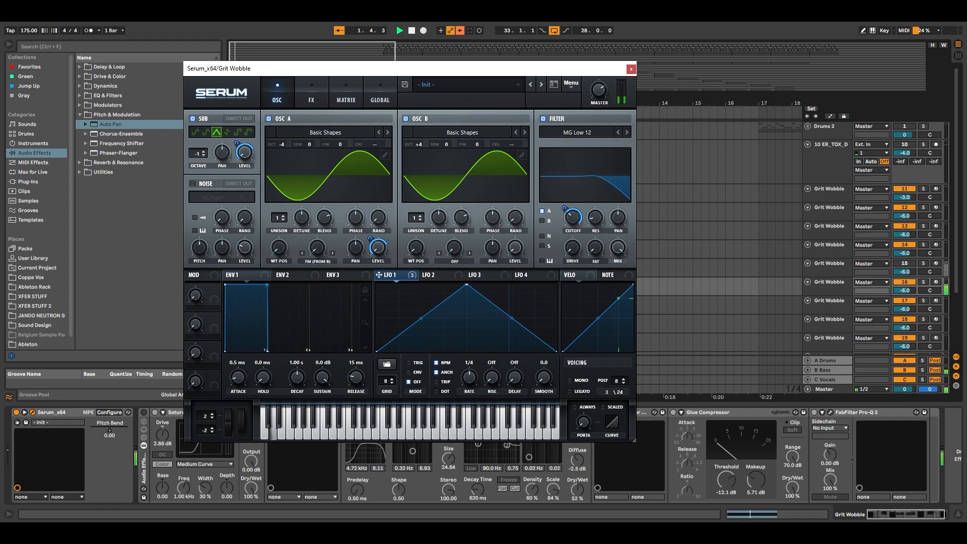
pyautogui.press('space')
# - Move LFO 1's peak toward the start of its cycle, and set the LFO to ENV mode with a 2 bar rate
pyautogui.moveTo(466, 284); pyautogui.dragTo(414, 303)
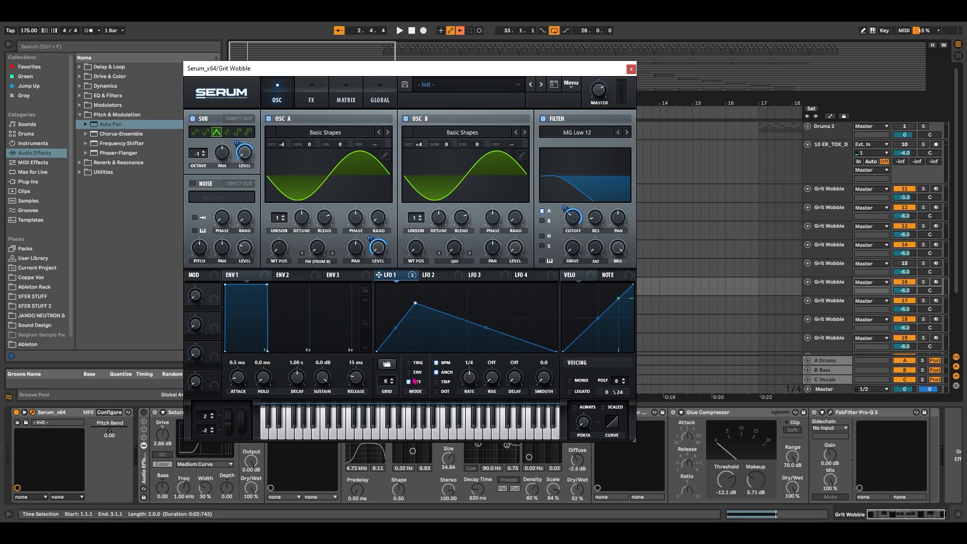
pyautogui.click(410, 372)
pyautogui.moveTo(473, 393); pyautogui.dragTo(474, 408)
# - Reshape LFO 1 into a quick curved rise, a long nearly level hold and a short drop at the end
pyautogui.moveTo(415, 303); pyautogui.dragTo(398, 317)
pyautogui.moveTo(556, 350); pyautogui.dragTo(560, 318)
pyautogui.moveTo(386, 334); pyautogui.dragTo(384, 327)
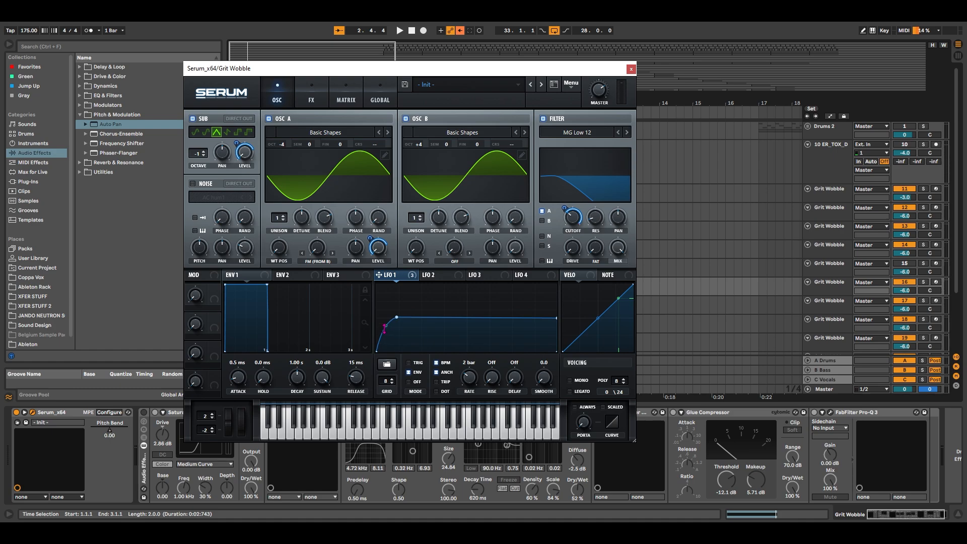
pyautogui.moveTo(556, 320); pyautogui.dragTo(549, 319)
pyautogui.moveTo(396, 317); pyautogui.dragTo(395, 317)
# - Set the filter drive to 36%, raise the resonance, and enable the filter's sub routing and key tracking
pyautogui.moveTo(578, 253); pyautogui.dragTo(583, 224)
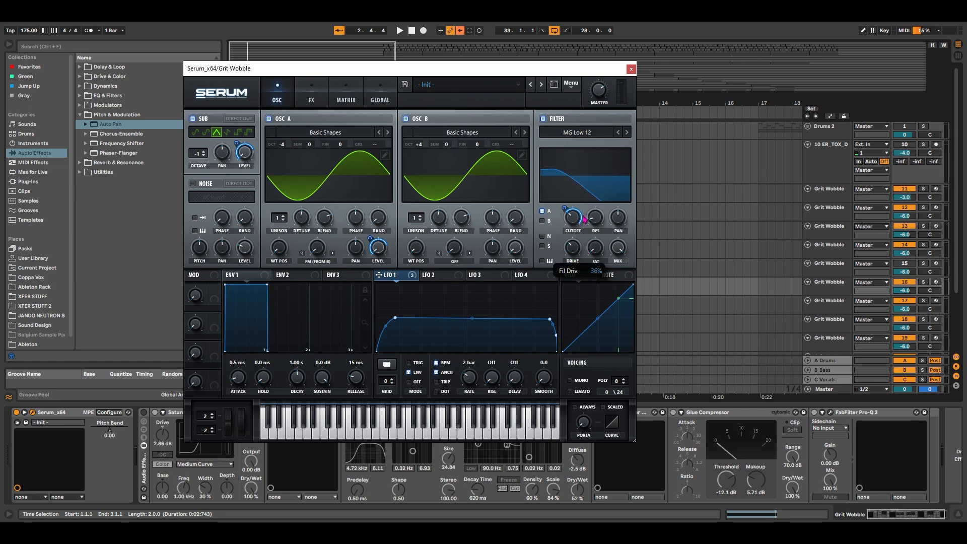
pyautogui.moveTo(593, 216); pyautogui.dragTo(598, 194)
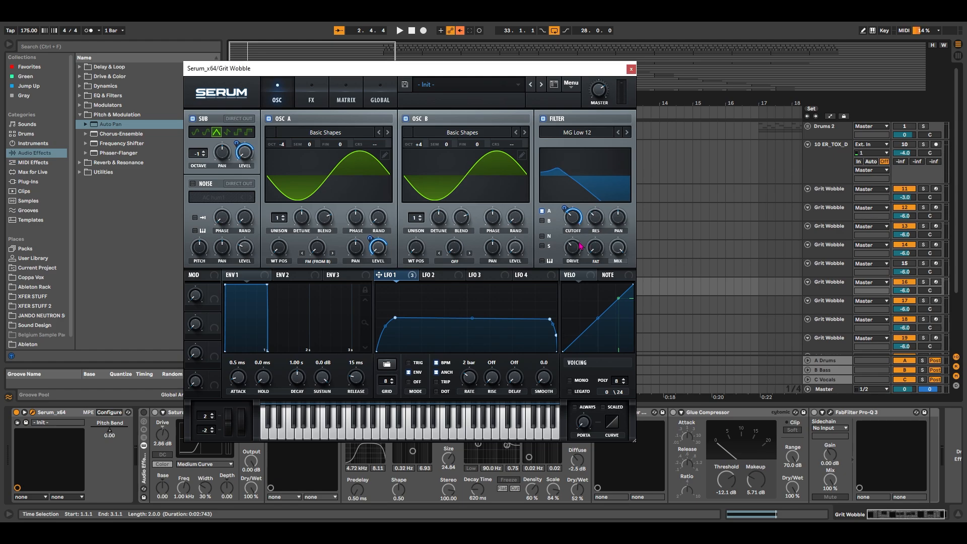
pyautogui.click(541, 245)
pyautogui.click(542, 261)
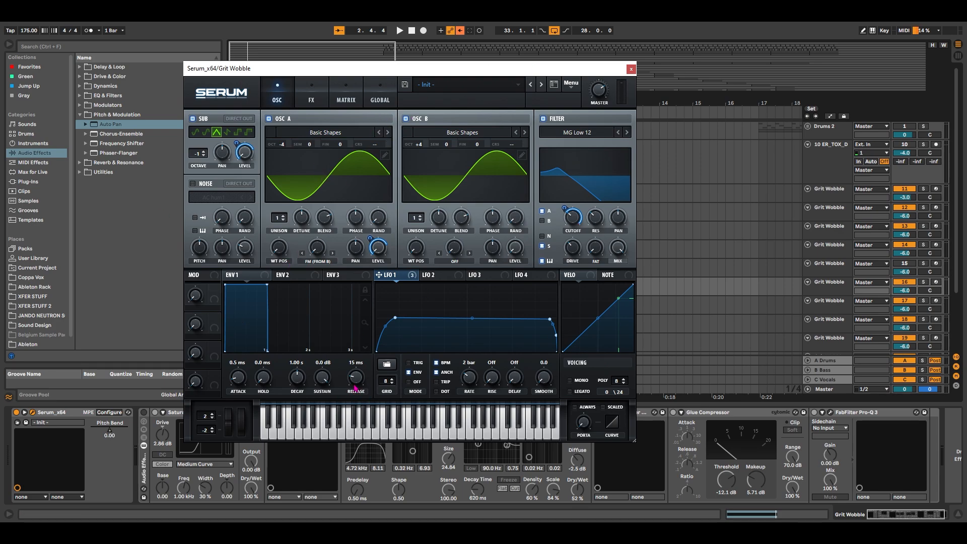
# - Set the release of Env 1 to 87 ms
pyautogui.moveTo(355, 378); pyautogui.dragTo(365, 388)
# - Enable the Hyper/Dimension, Distortion, EQ and Filter effects, placing EQ and Filter directly after Distortion in the chain
pyautogui.click(312, 99)
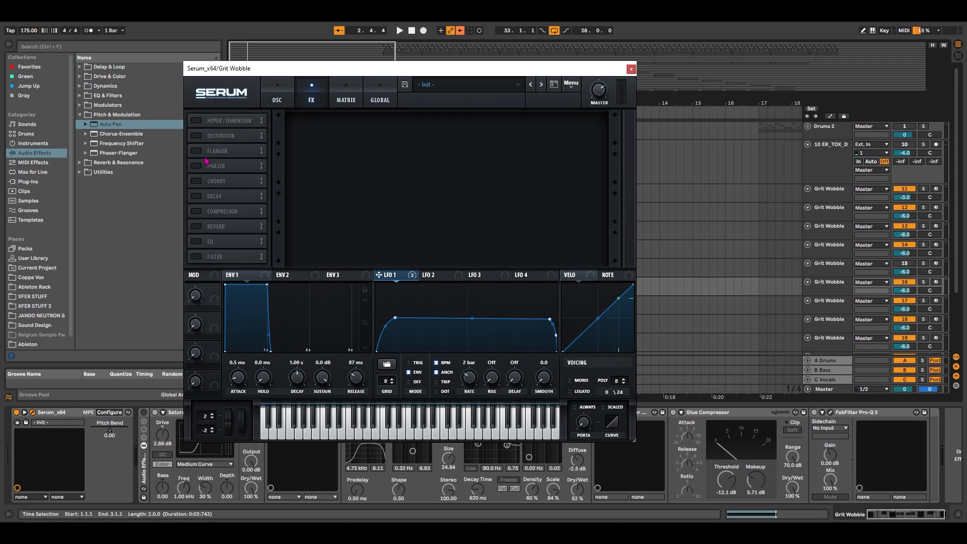
pyautogui.click(196, 121)
pyautogui.click(197, 136)
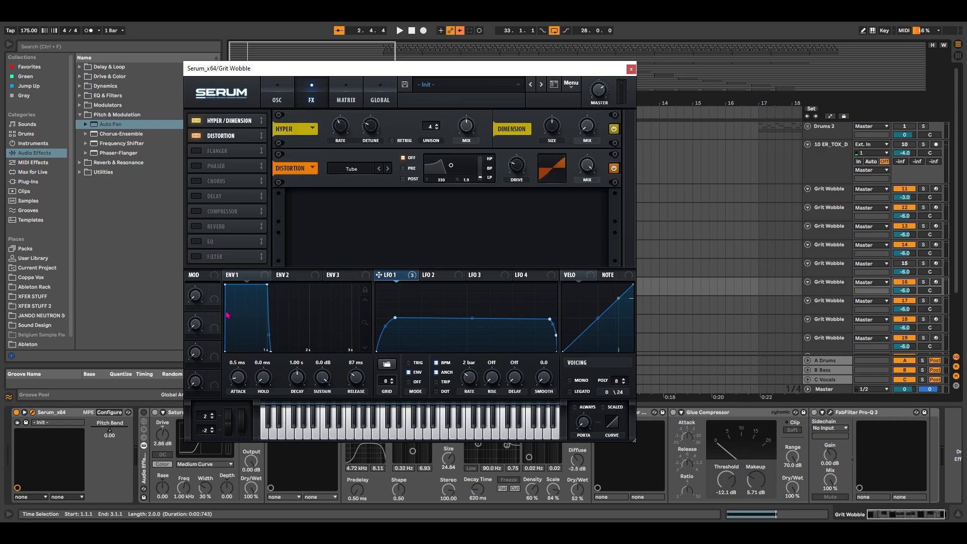
pyautogui.click(196, 242)
pyautogui.click(196, 256)
pyautogui.moveTo(229, 241); pyautogui.dragTo(238, 166)
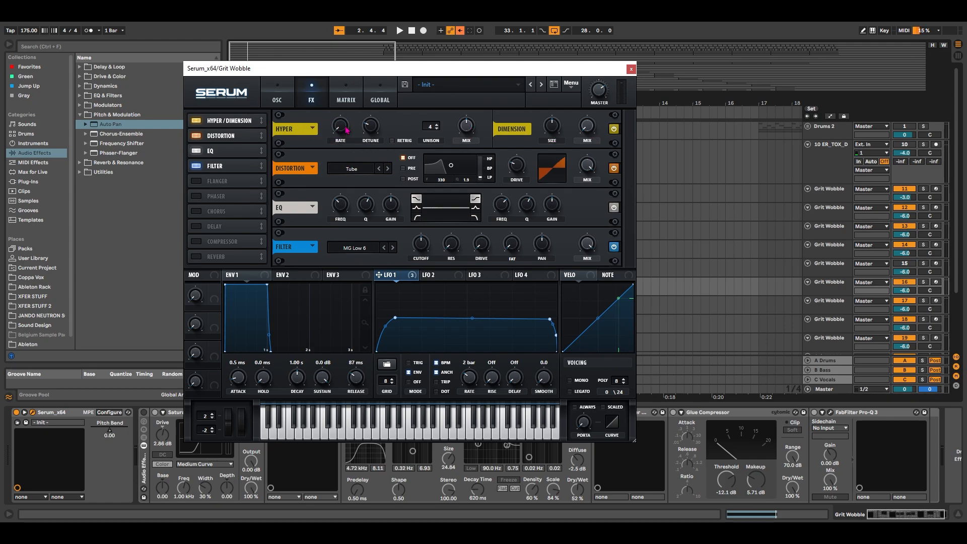
# - Lower the Hyper effect's mix and set the distortion type to Stomp Box
pyautogui.moveTo(466, 126); pyautogui.dragTo(464, 162)
pyautogui.click(364, 170)
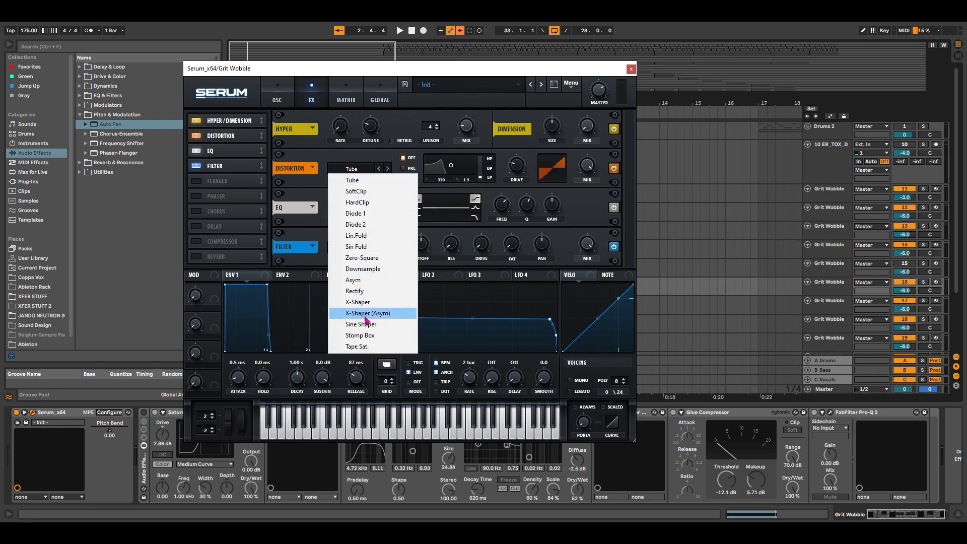
pyautogui.click(365, 337)
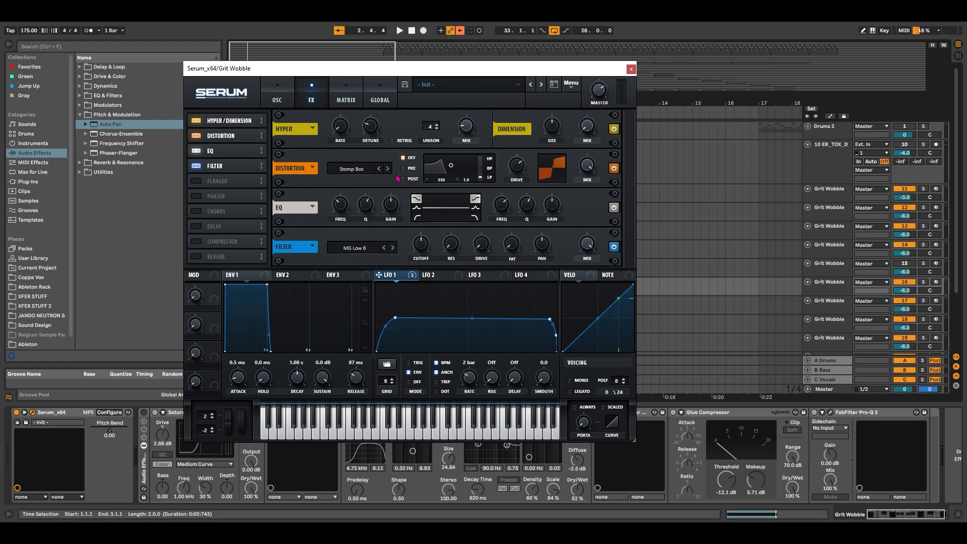
# - Set the EQ effect's high band to a peak shape, raise its gain, set its Q to 33% and lower its frequency
pyautogui.click(476, 208)
pyautogui.moveTo(549, 205); pyautogui.dragTo(524, 246)
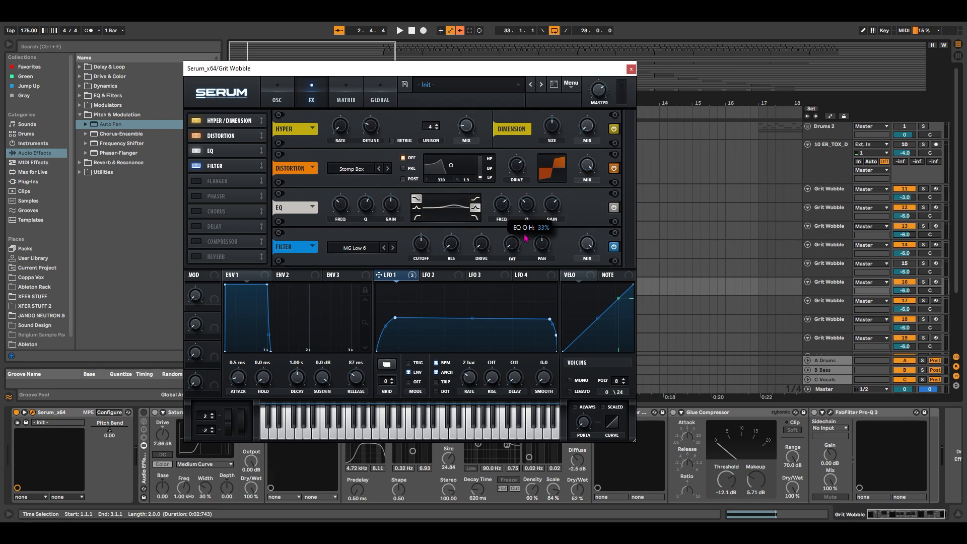
pyautogui.moveTo(505, 194); pyautogui.dragTo(503, 223)
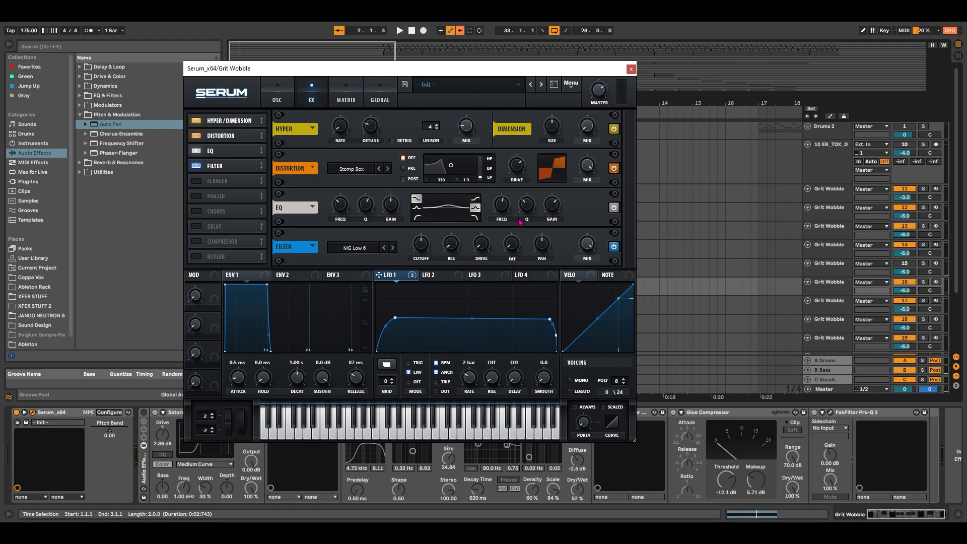
# - Set the effects filter type to Phs 48+, adjust its resonance and set its drive to 13%
pyautogui.click(353, 248)
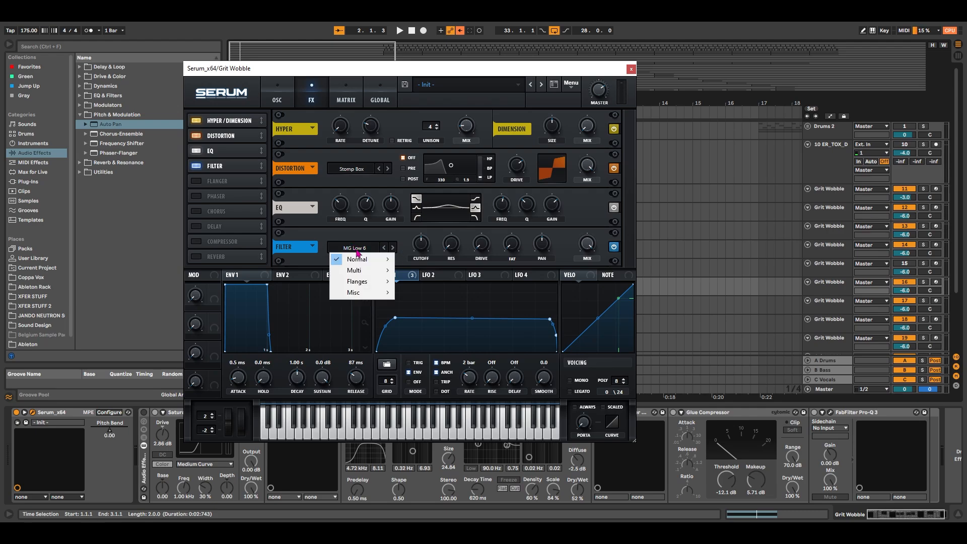
pyautogui.moveTo(371, 297)
pyautogui.moveTo(361, 281)
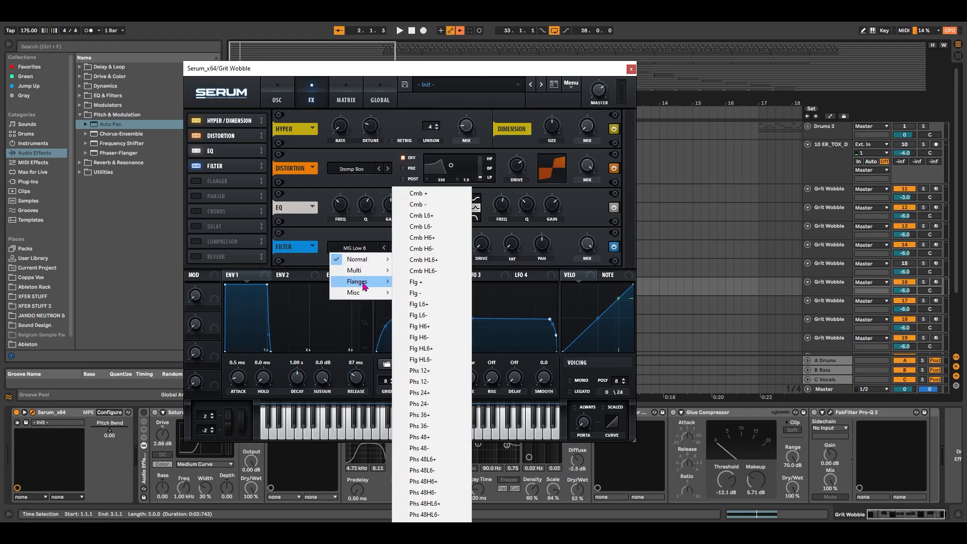
pyautogui.click(439, 437)
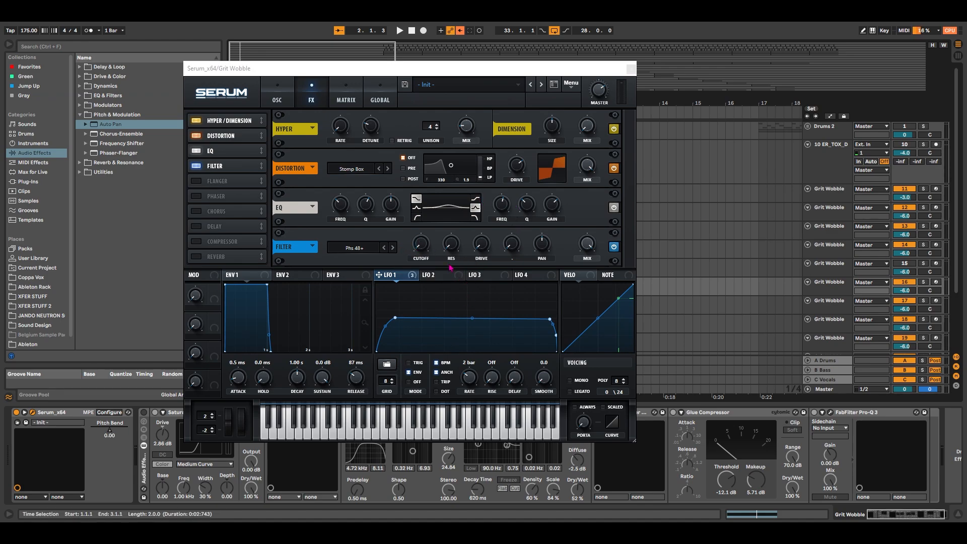
pyautogui.moveTo(450, 247); pyautogui.dragTo(481, 241)
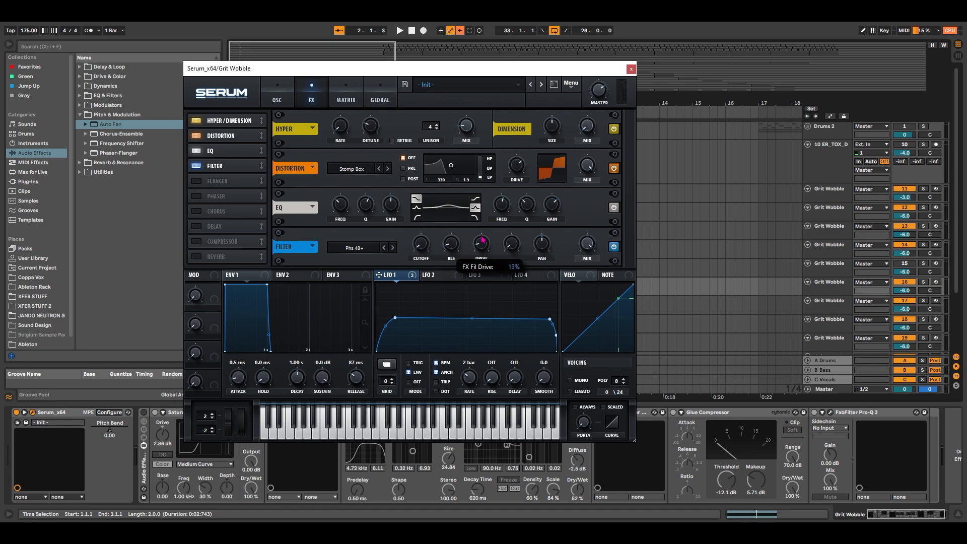
# - Change the main oscillator-section filter type to MG Low 24 and audition the patch
pyautogui.click(277, 97)
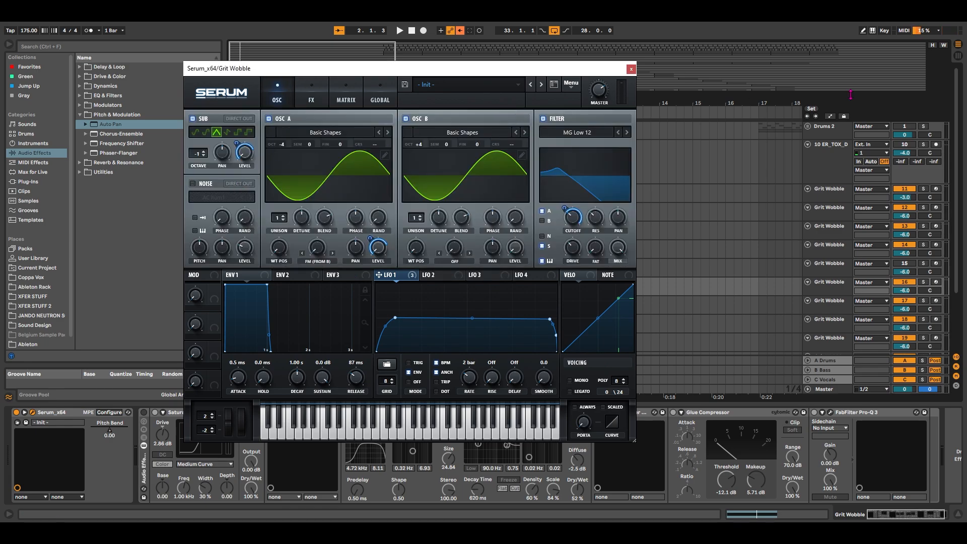
pyautogui.click(597, 133)
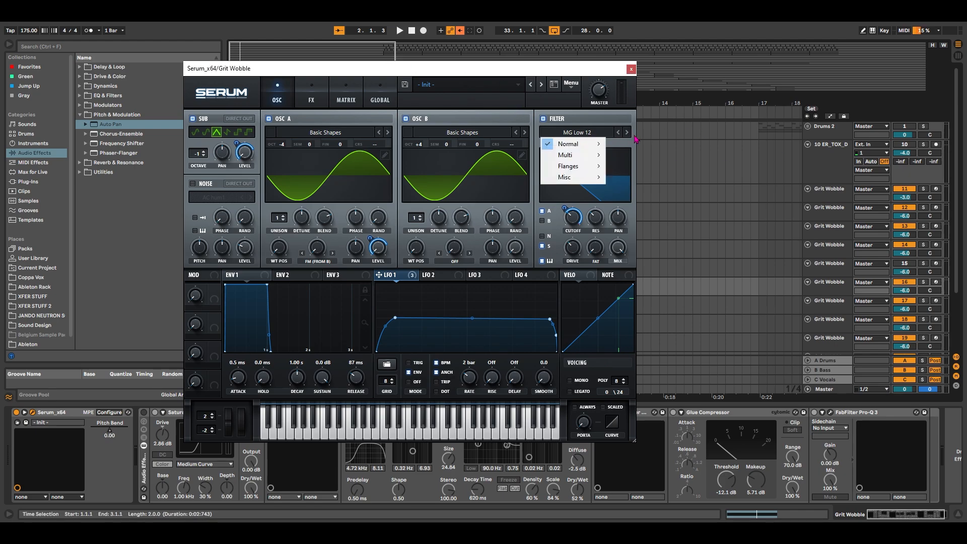
pyautogui.click(626, 132)
pyautogui.click(627, 133)
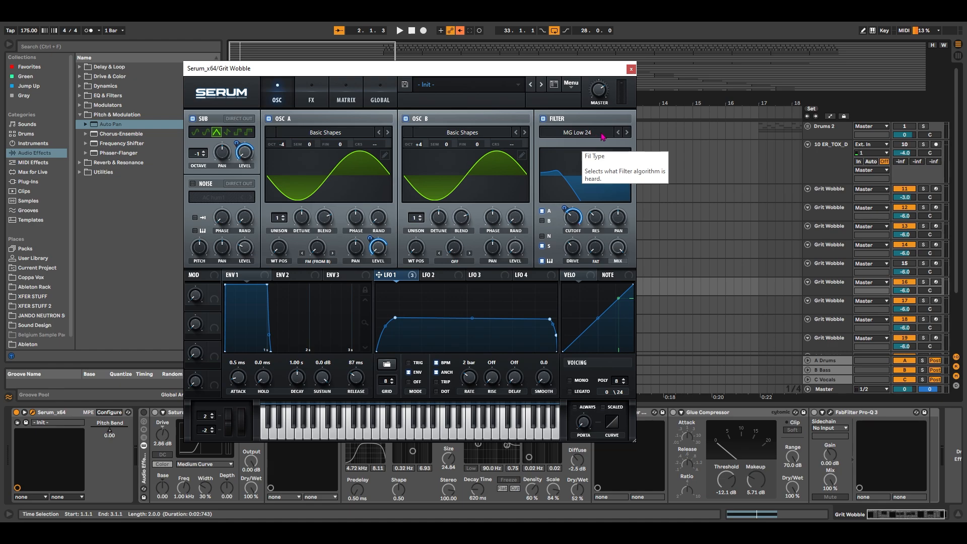
pyautogui.press('space')
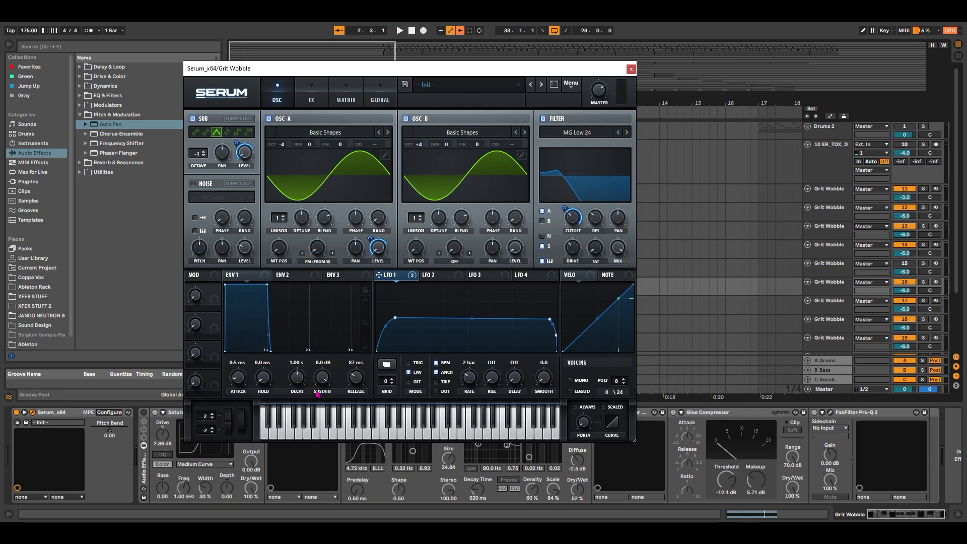
# - Close the synth window and increase the height of Grit Wobble tracks 15 and 16 in the arrangement
pyautogui.click(630, 69)
pyautogui.moveTo(337, 103); pyautogui.dragTo(471, 95)
pyautogui.moveTo(828, 286); pyautogui.dragTo(834, 327)
pyautogui.hotkey('ctrl', 'z')
pyautogui.moveTo(833, 274); pyautogui.dragTo(833, 315)
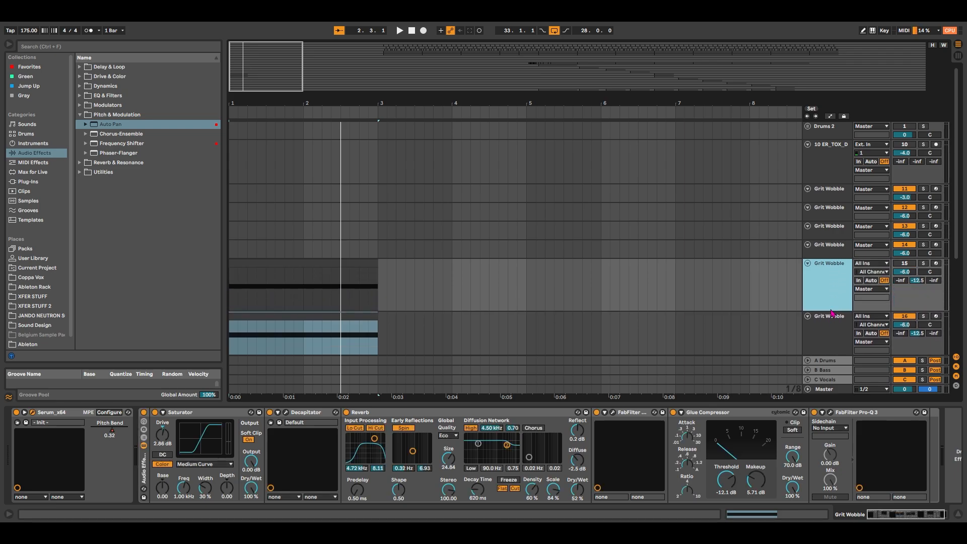
# - Display automation in the arrangement and show the Serum Pitch Bend envelope on Grit Wobble tracks 15 and 16
pyautogui.press('a')
pyautogui.click(829, 220)
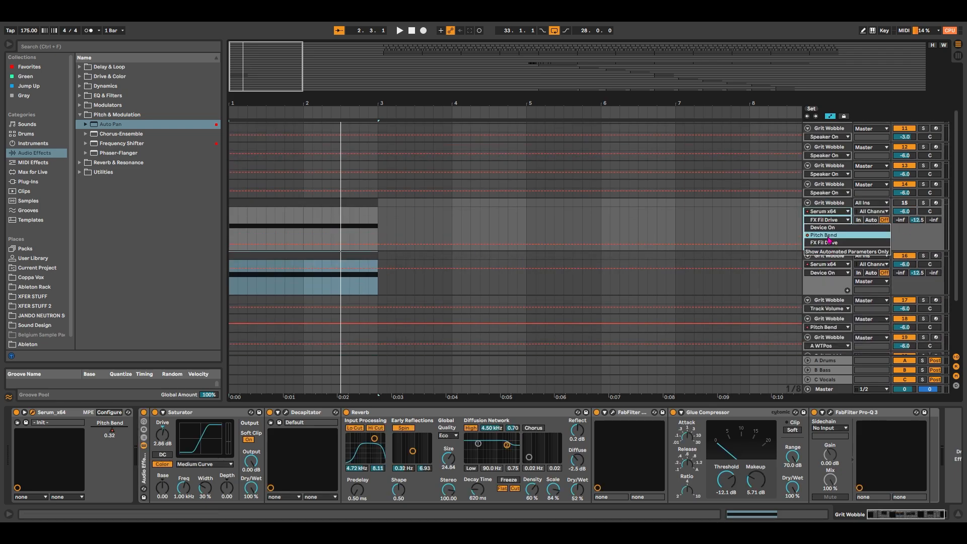
pyautogui.click(824, 235)
pyautogui.moveTo(380, 244); pyautogui.dragTo(169, 236)
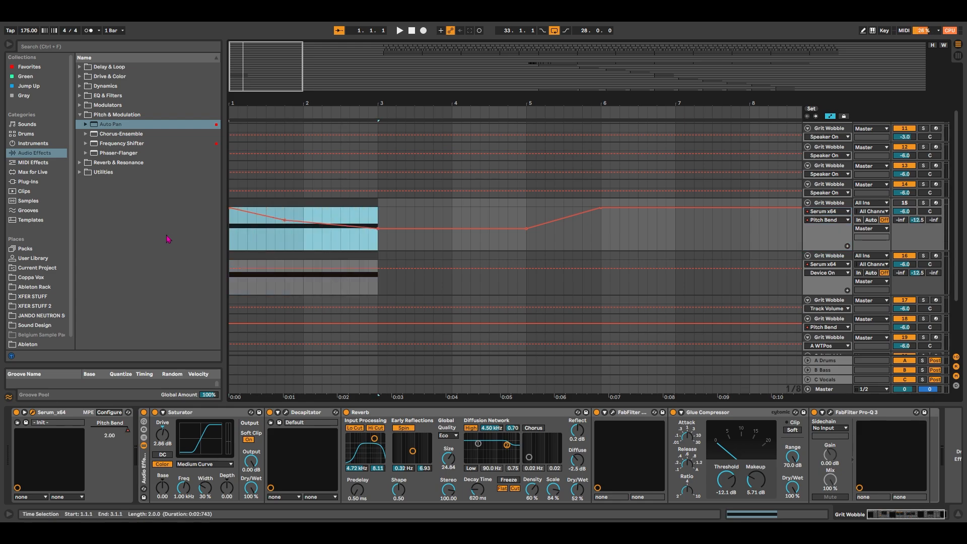
pyautogui.click(231, 285)
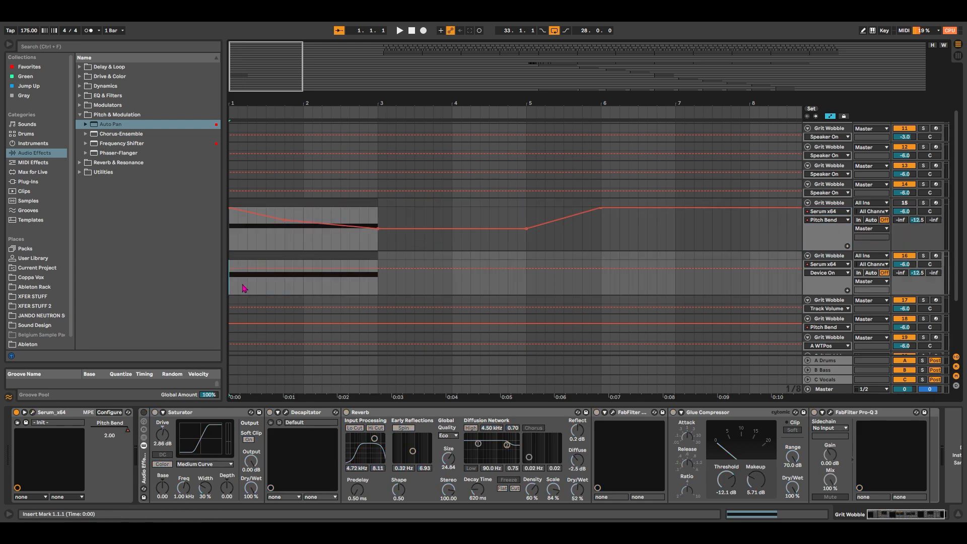
pyautogui.click(827, 273)
pyautogui.click(826, 288)
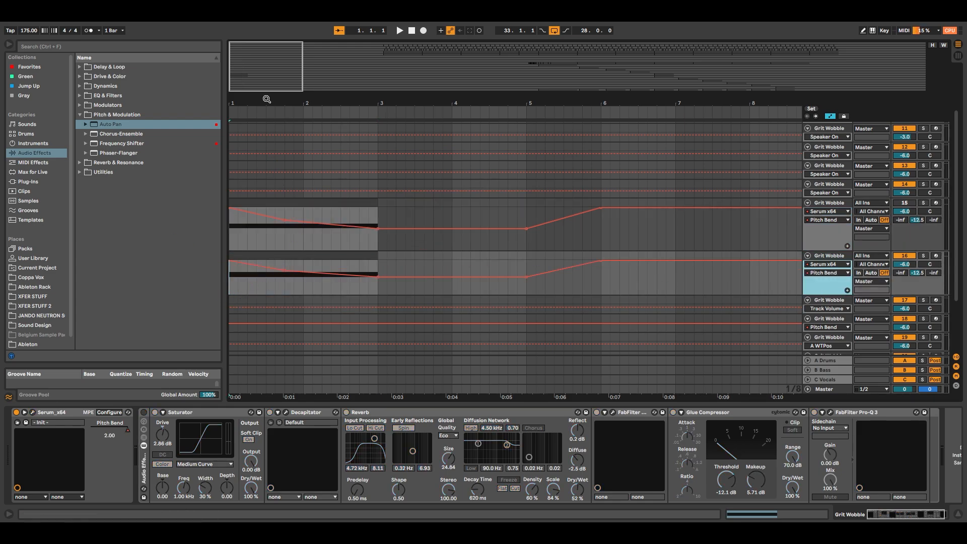
# - Examine the Pitch Bend curves across the two clips and hide the automation
pyautogui.moveTo(267, 99); pyautogui.dragTo(313, 192)
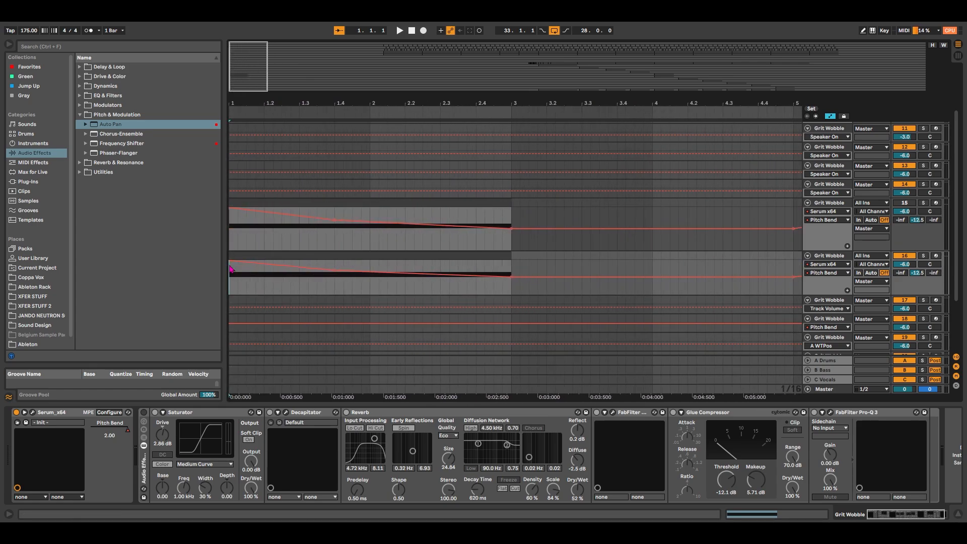
pyautogui.moveTo(231, 263)
pyautogui.scroll(-2, 514, 281)
pyautogui.click(341, 280)
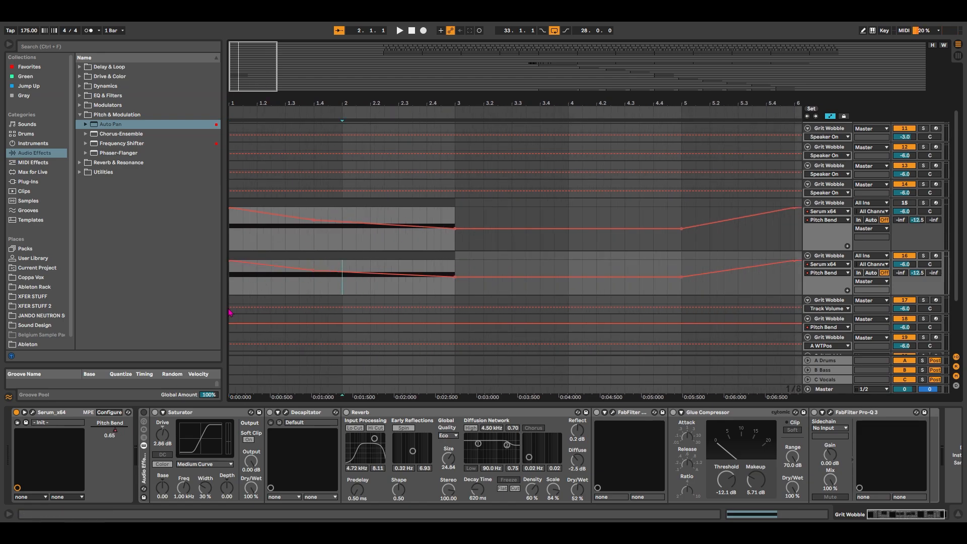
pyautogui.press('a')
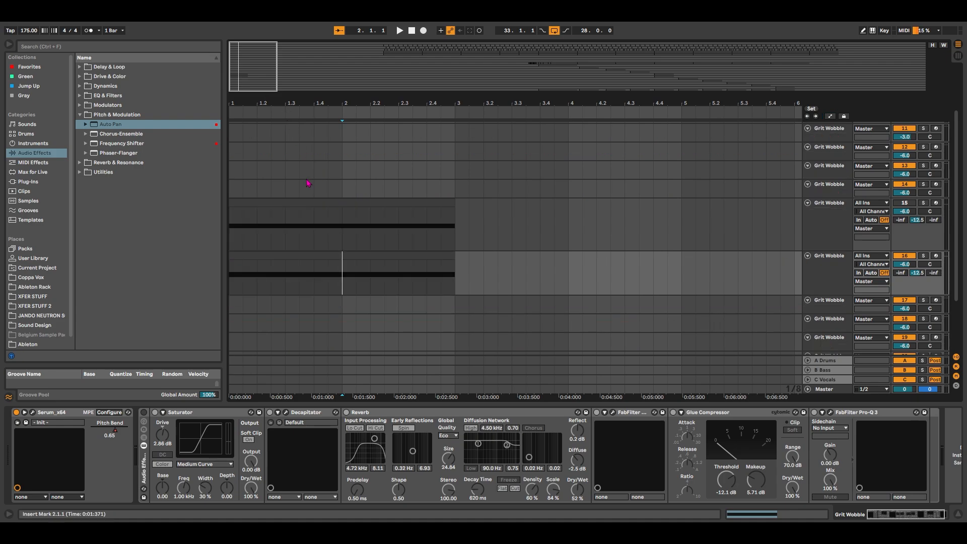
# - Solo Grit Wobble track 16, select its clip and turn on the track's audio effect rack
pyautogui.press('a')
pyautogui.moveTo(235, 283); pyautogui.dragTo(434, 286)
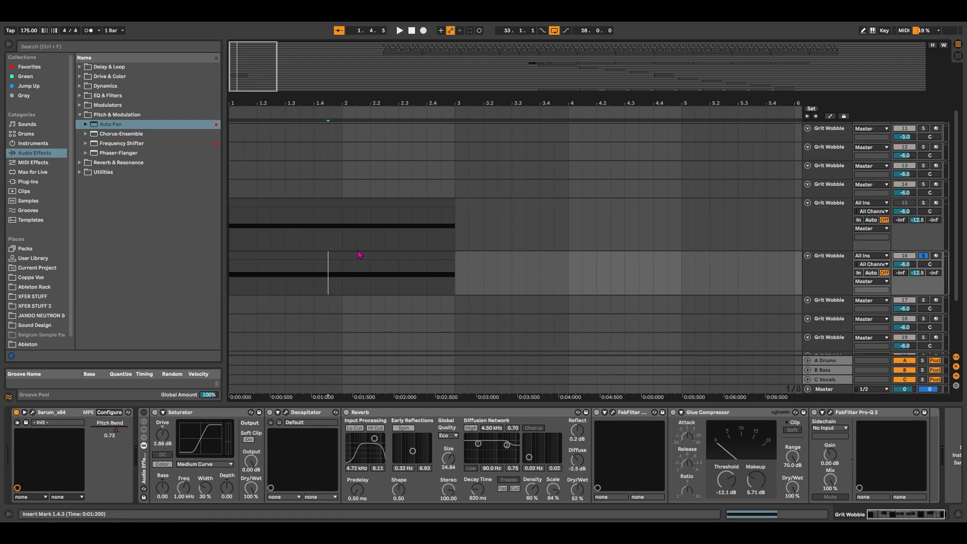
pyautogui.click(360, 255)
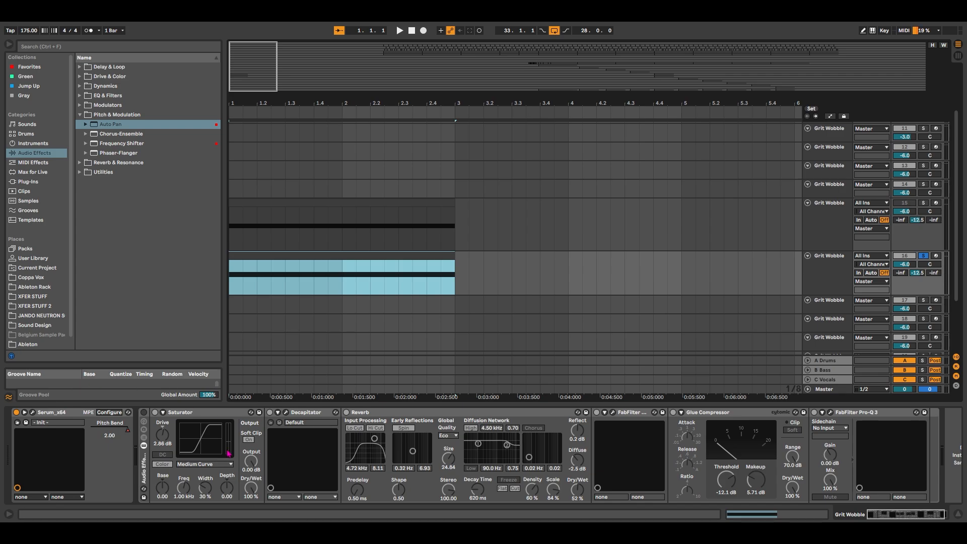
pyautogui.click(144, 412)
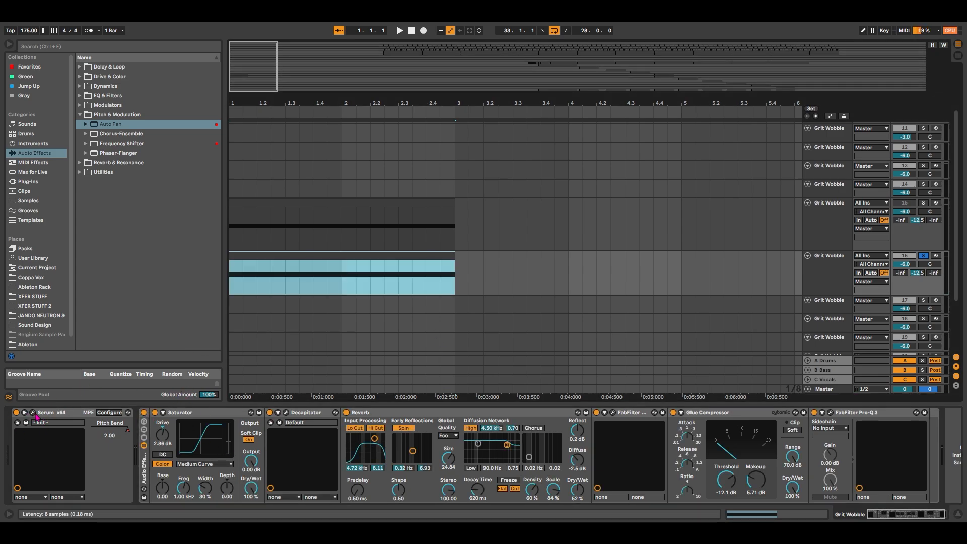
# - Review the Saturator's settings and curve types and the Decapitator's settings, leaving both unchanged
pyautogui.click(187, 419)
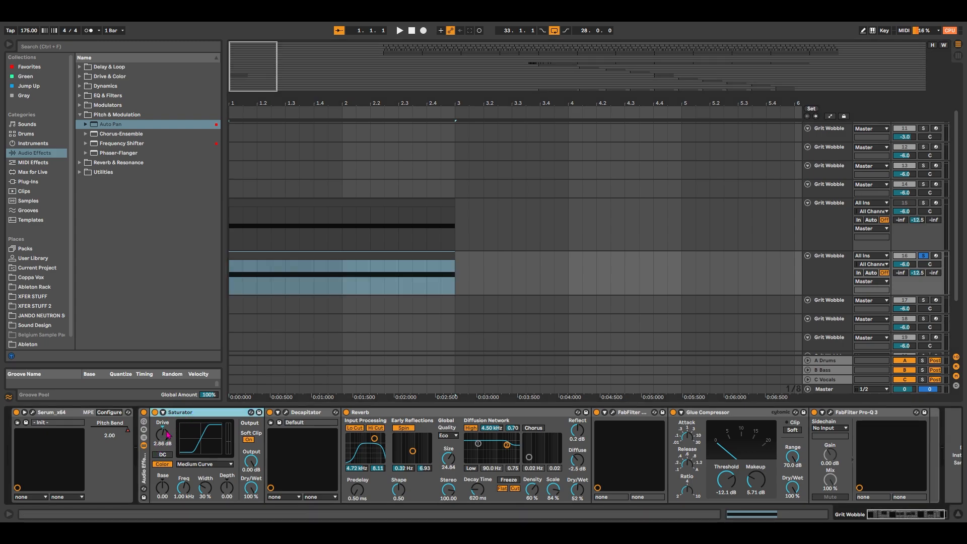
pyautogui.click(197, 464)
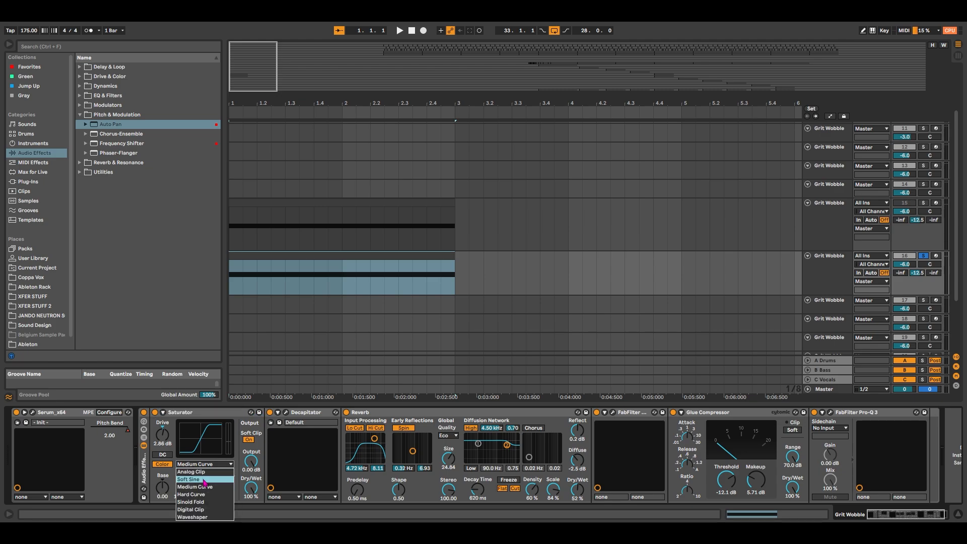
pyautogui.click(229, 413)
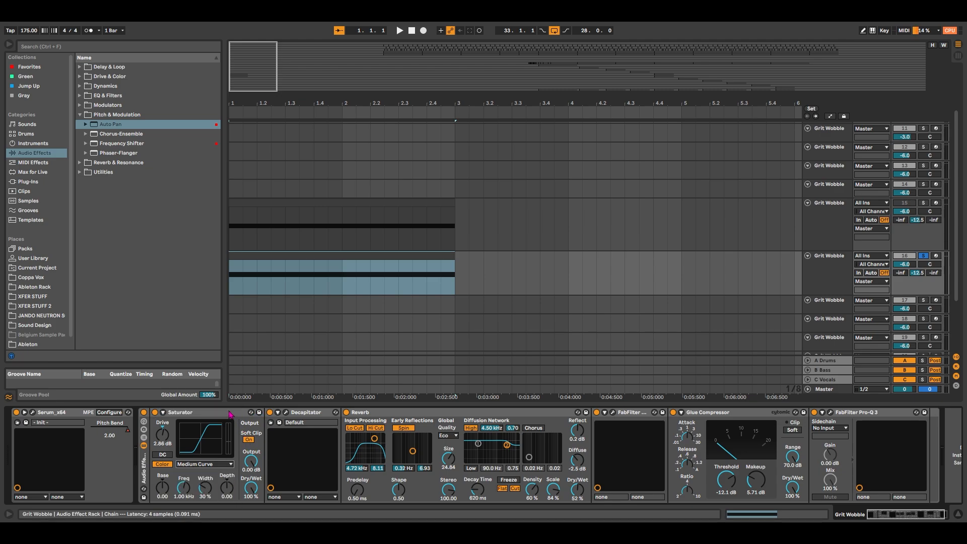
pyautogui.click(289, 414)
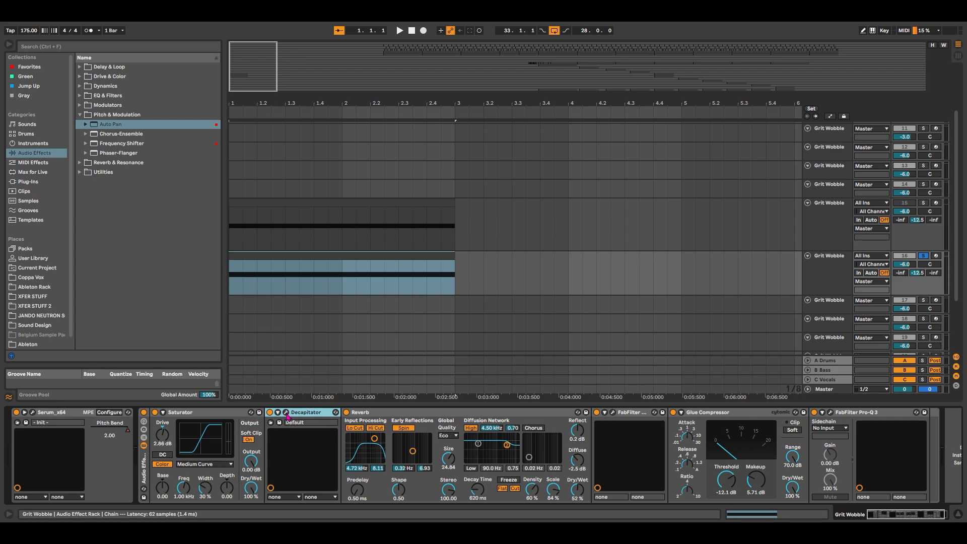
pyautogui.click(286, 412)
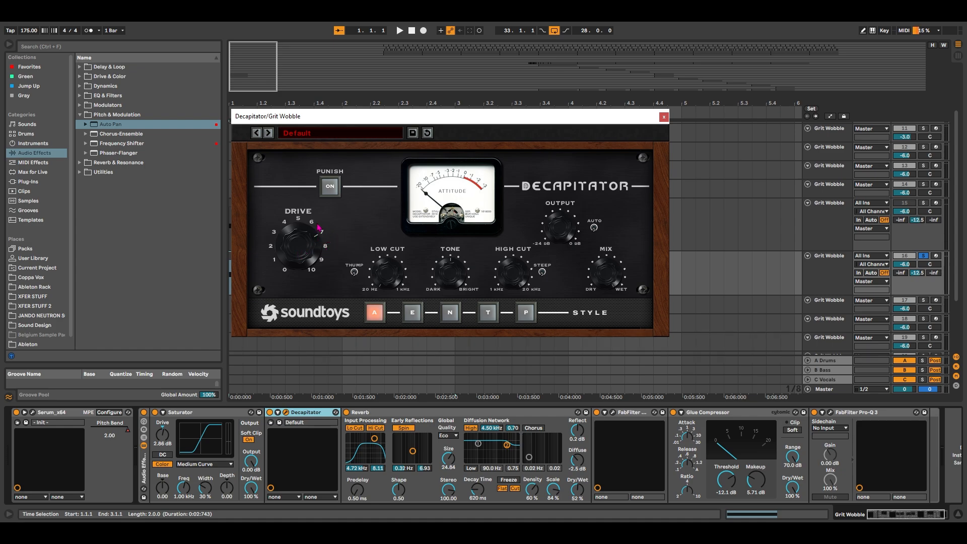
pyautogui.click(663, 117)
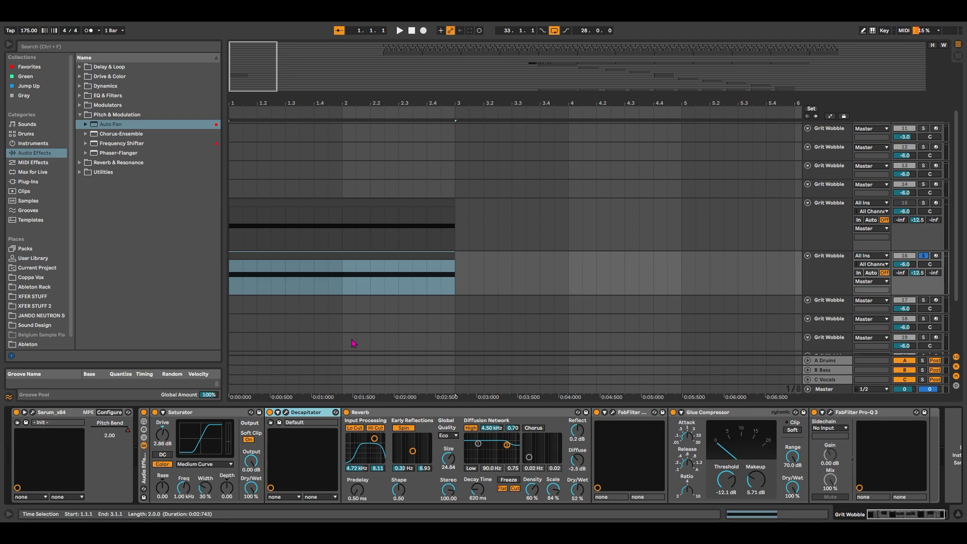
# - Review the Reverb and FabFilter Pro-R settings in the rack, and audition the sound
pyautogui.click(473, 413)
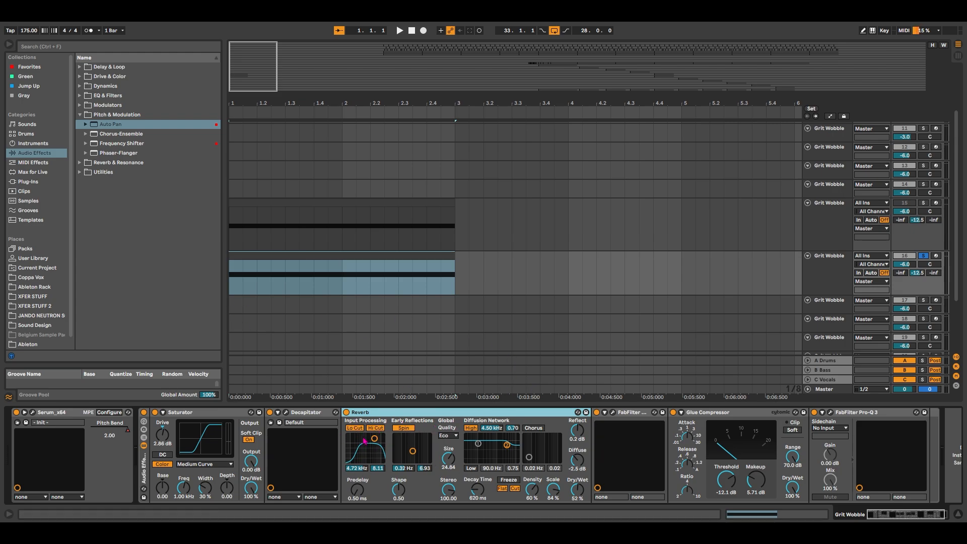
pyautogui.doubleClick(636, 418)
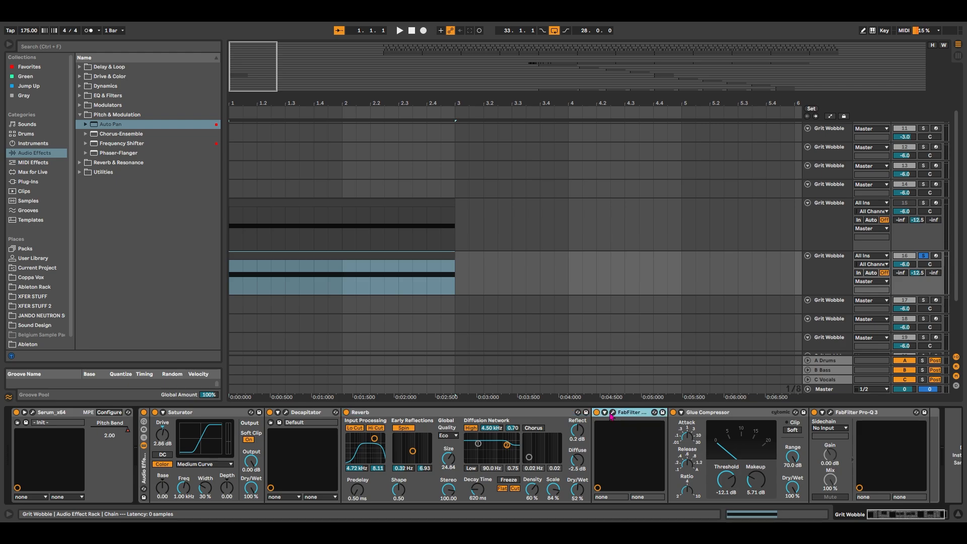
pyautogui.moveTo(255, 50); pyautogui.dragTo(400, 62)
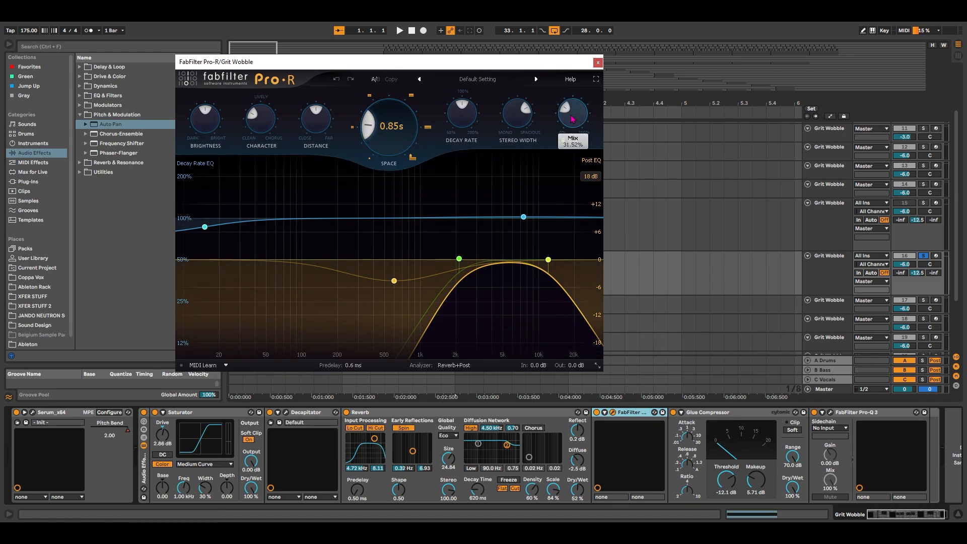
pyautogui.press('space')
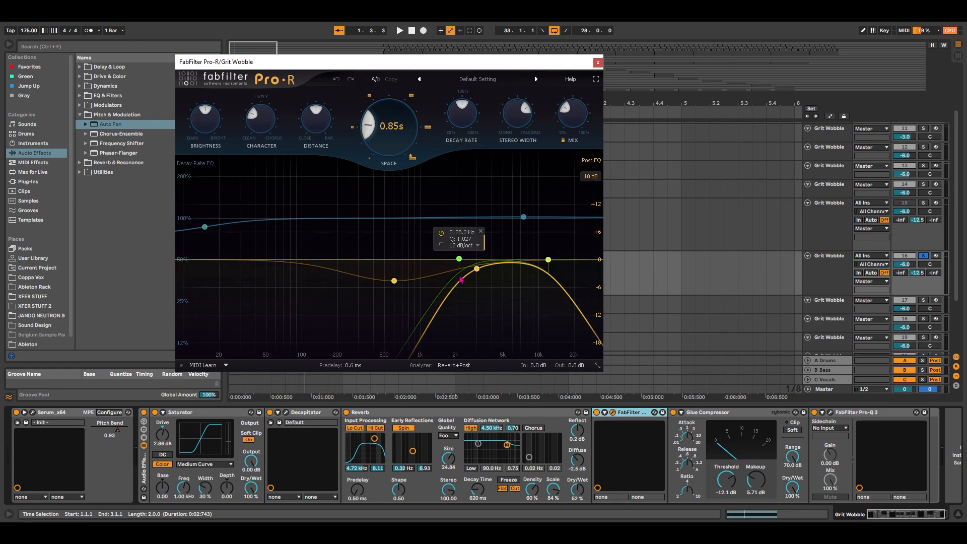
pyautogui.click(613, 412)
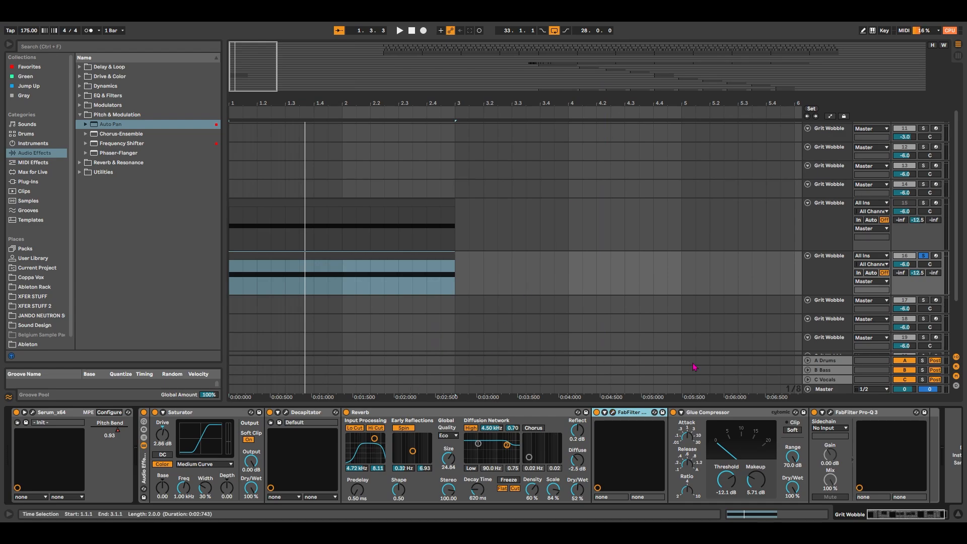
# - Review the Glue Compressor and the FabFilter Pro-Q 3 curve, and reopen the Serum window
pyautogui.click(798, 429)
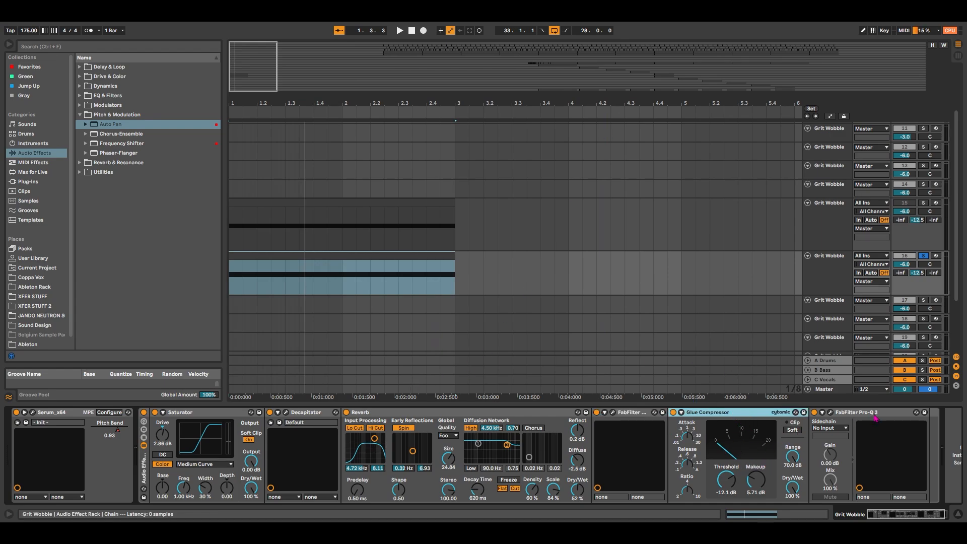
pyautogui.click(834, 416)
pyautogui.click(831, 413)
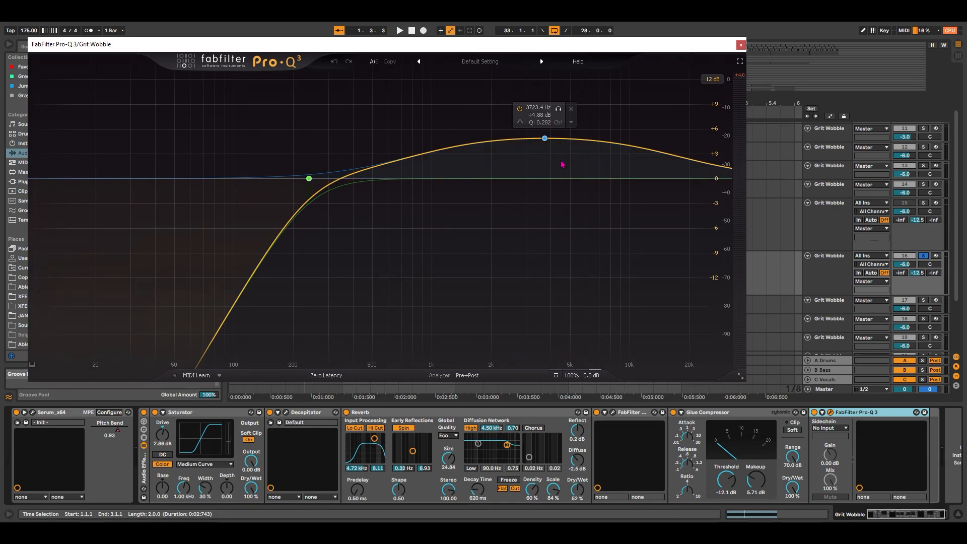
pyautogui.moveTo(555, 74); pyautogui.dragTo(559, 65)
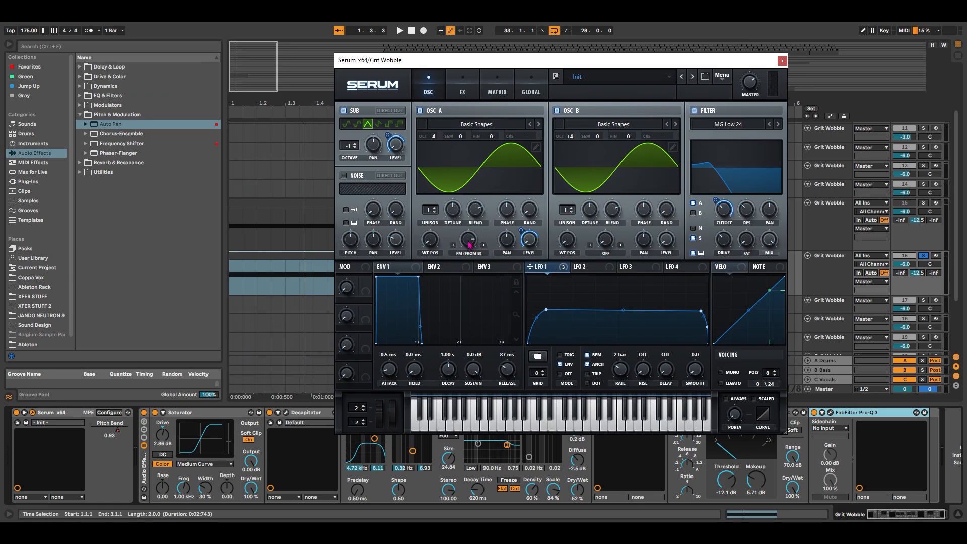
# - Close the Serum window and audition the soloed Grit Wobble clip on track 16 to its end
pyautogui.moveTo(472, 246)
pyautogui.click(783, 62)
pyautogui.moveTo(249, 78); pyautogui.dragTo(257, 86)
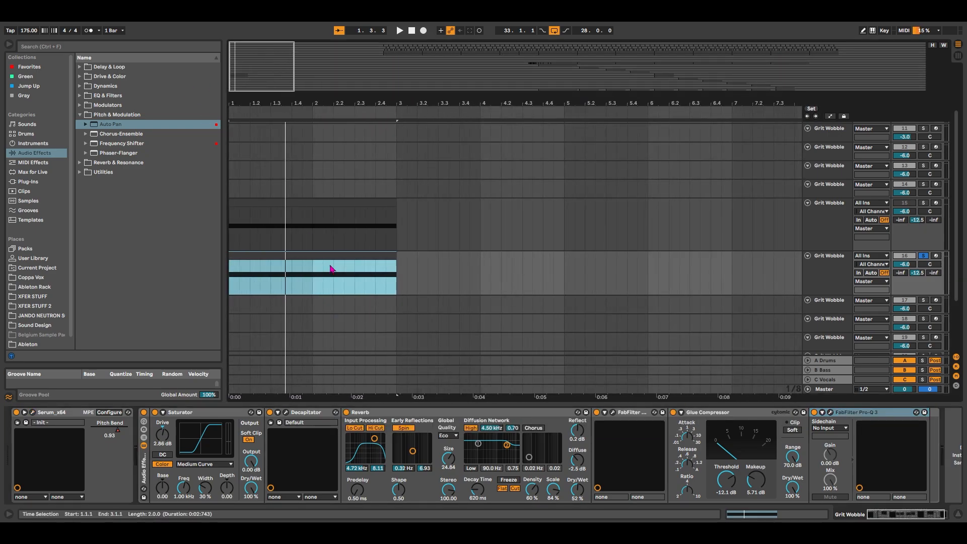
pyautogui.scroll(-3, 339, 234)
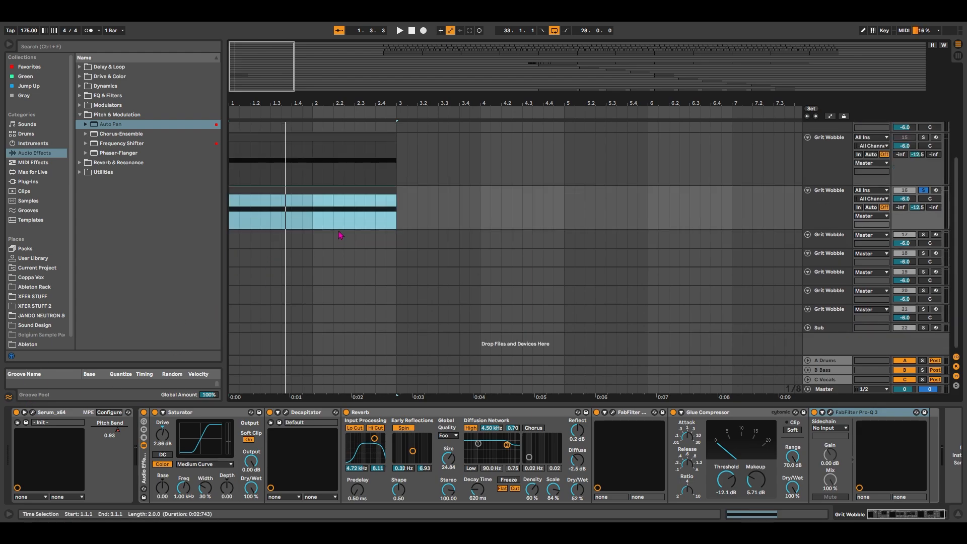
pyautogui.scroll(4, 339, 235)
pyautogui.moveTo(254, 80); pyautogui.dragTo(256, 86)
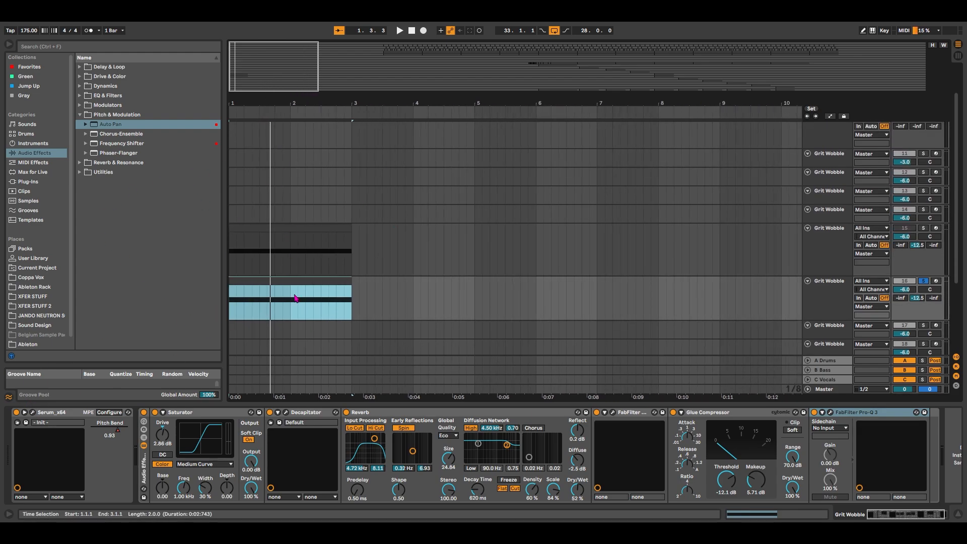
pyautogui.press('space')
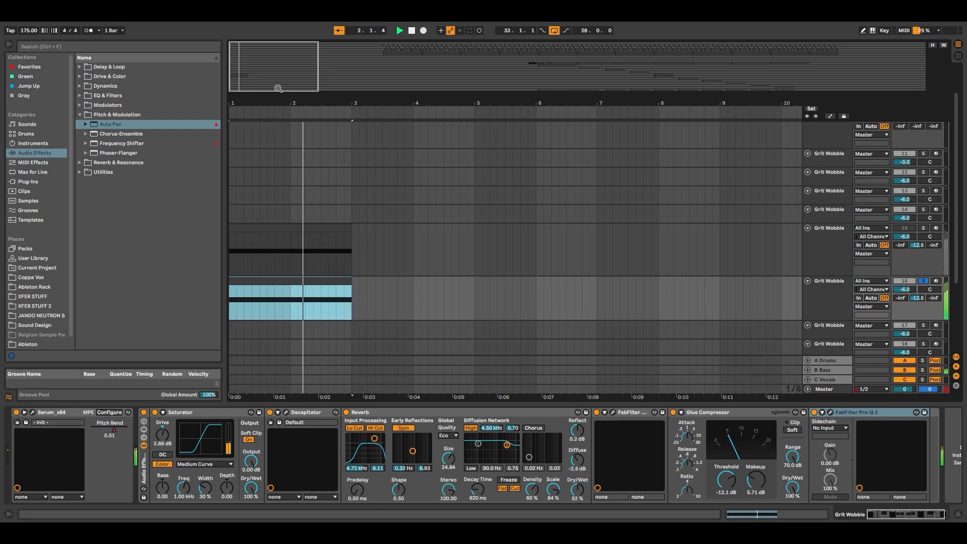
pyautogui.press('space')
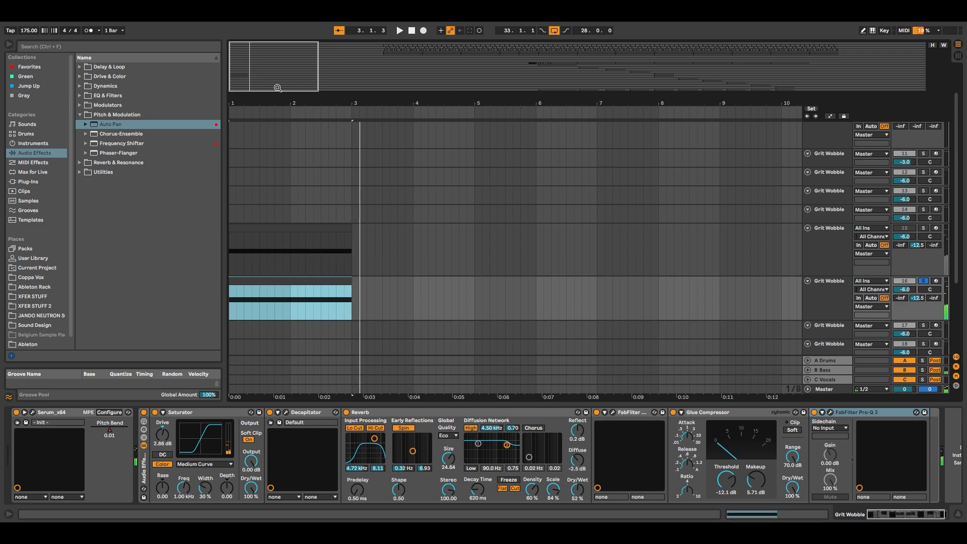
# - Place the insert marker at 3.1.1 on Grit Wobble track 16, directly after the clip
pyautogui.moveTo(277, 88); pyautogui.dragTo(298, 88)
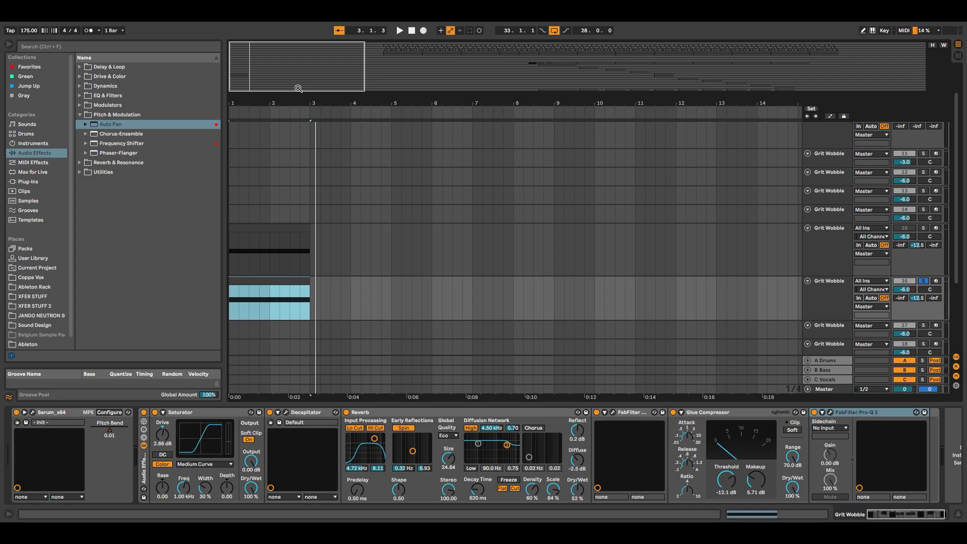
pyautogui.moveTo(289, 71)
pyautogui.mouseDown()
pyautogui.moveTo(289, 87)
pyautogui.moveTo(289, 77)
pyautogui.mouseUp()
pyautogui.click(320, 298)
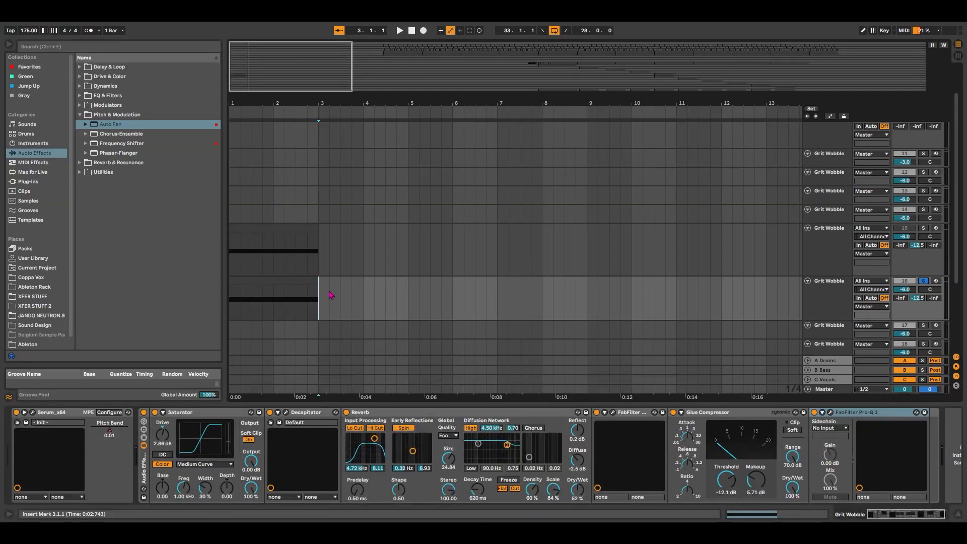